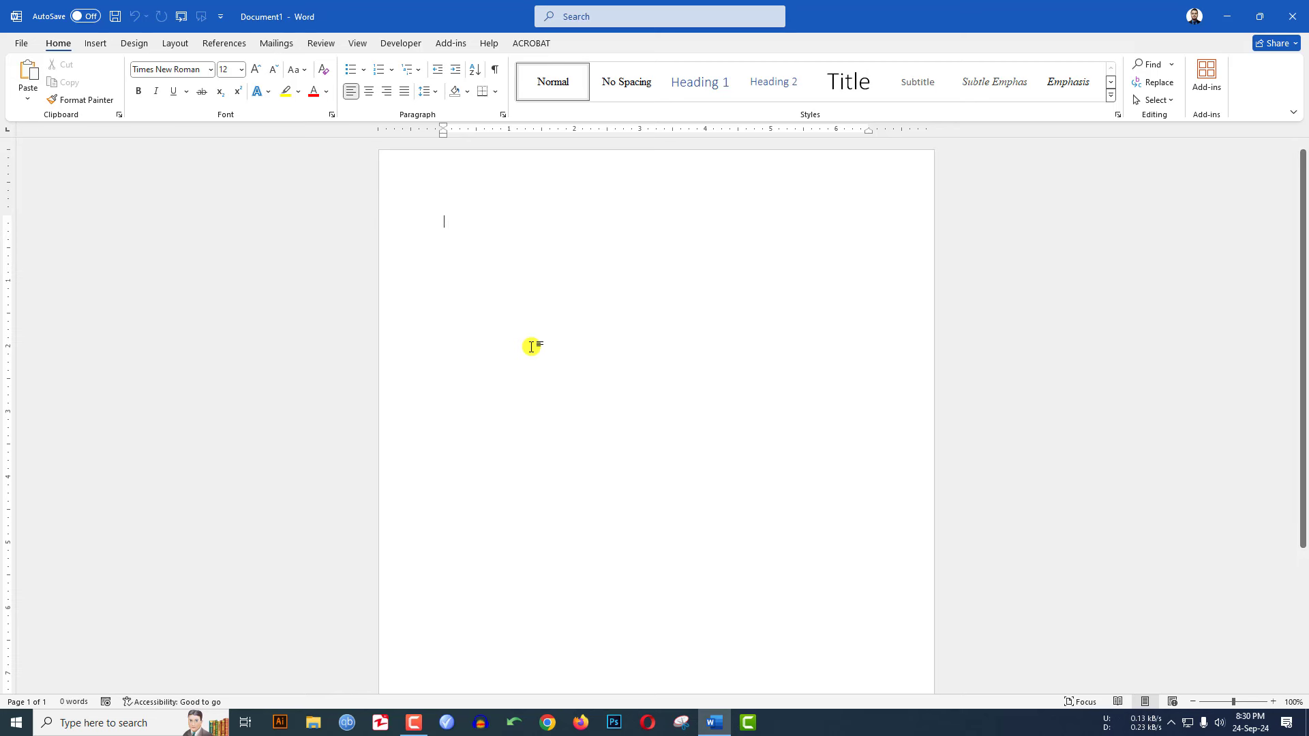
Insert a table with five columns and four rows on the blank page.
click(96, 43)
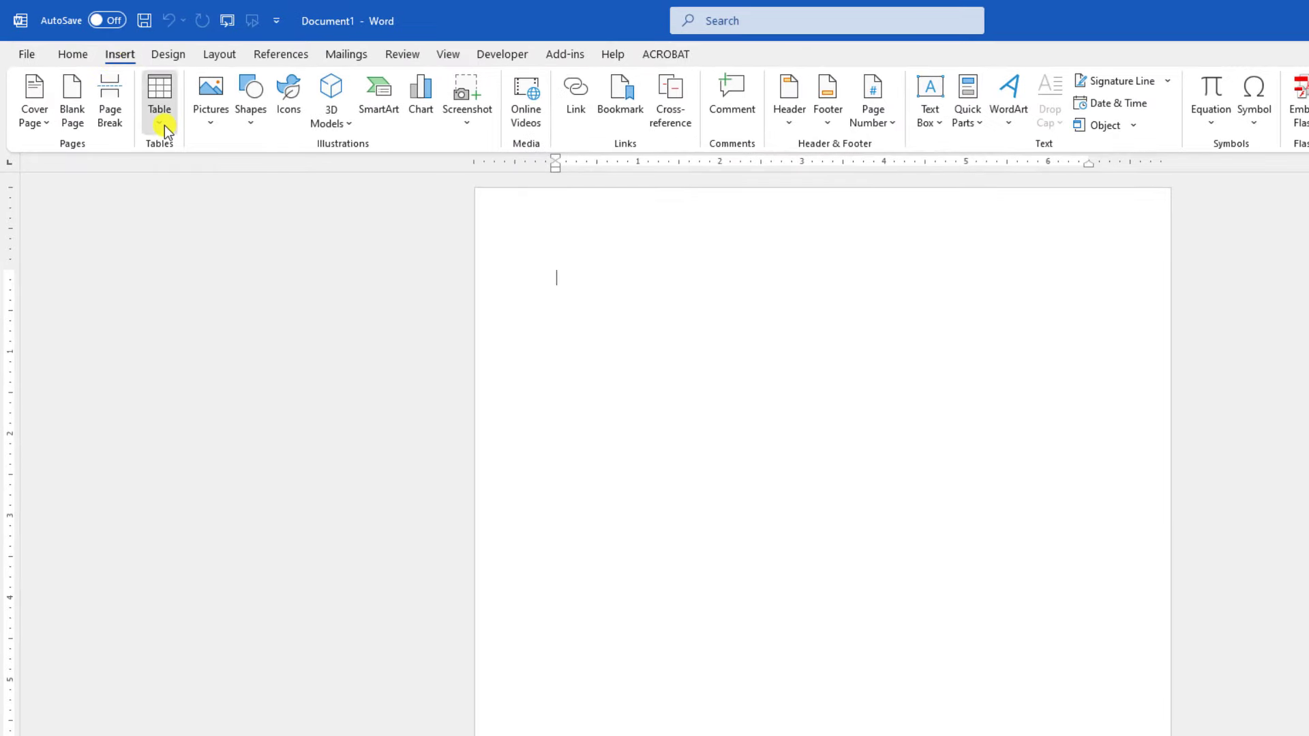
click(165, 126)
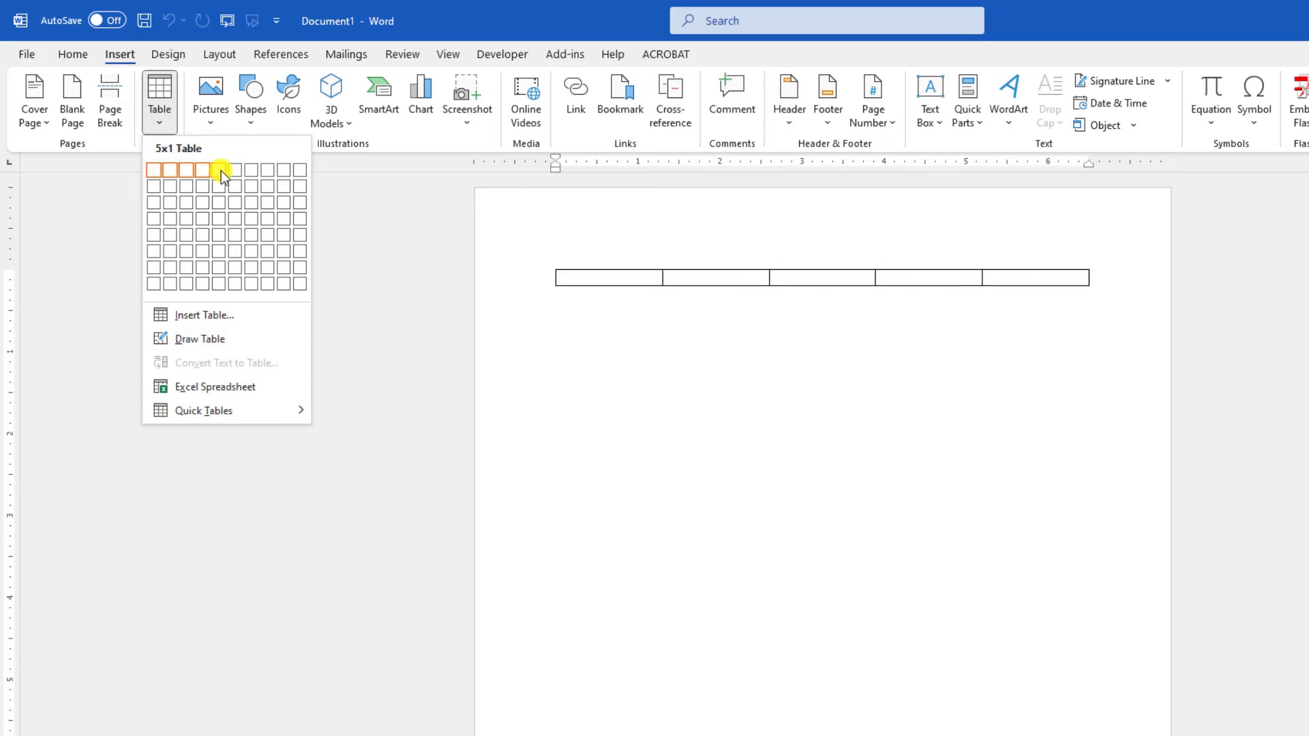
click(218, 218)
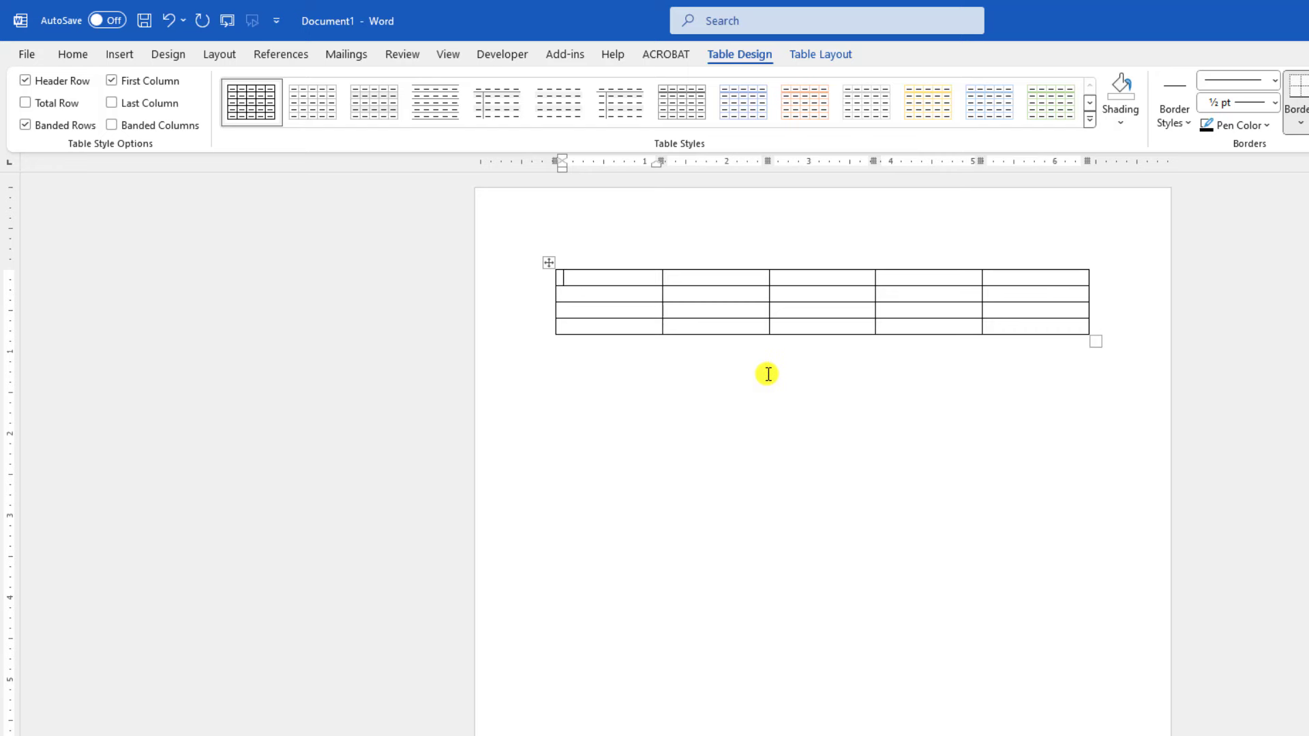
Select the entire five-column table and delete it from the page.
click(546, 263)
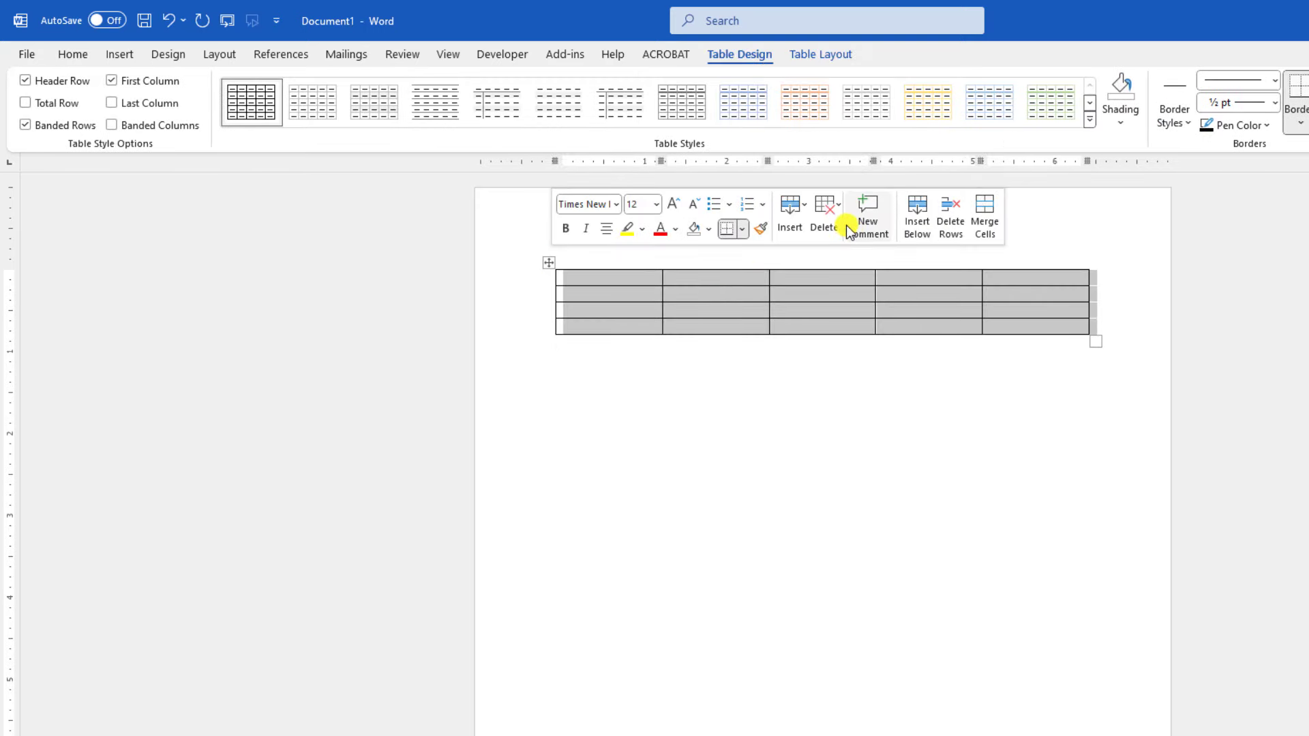
click(829, 215)
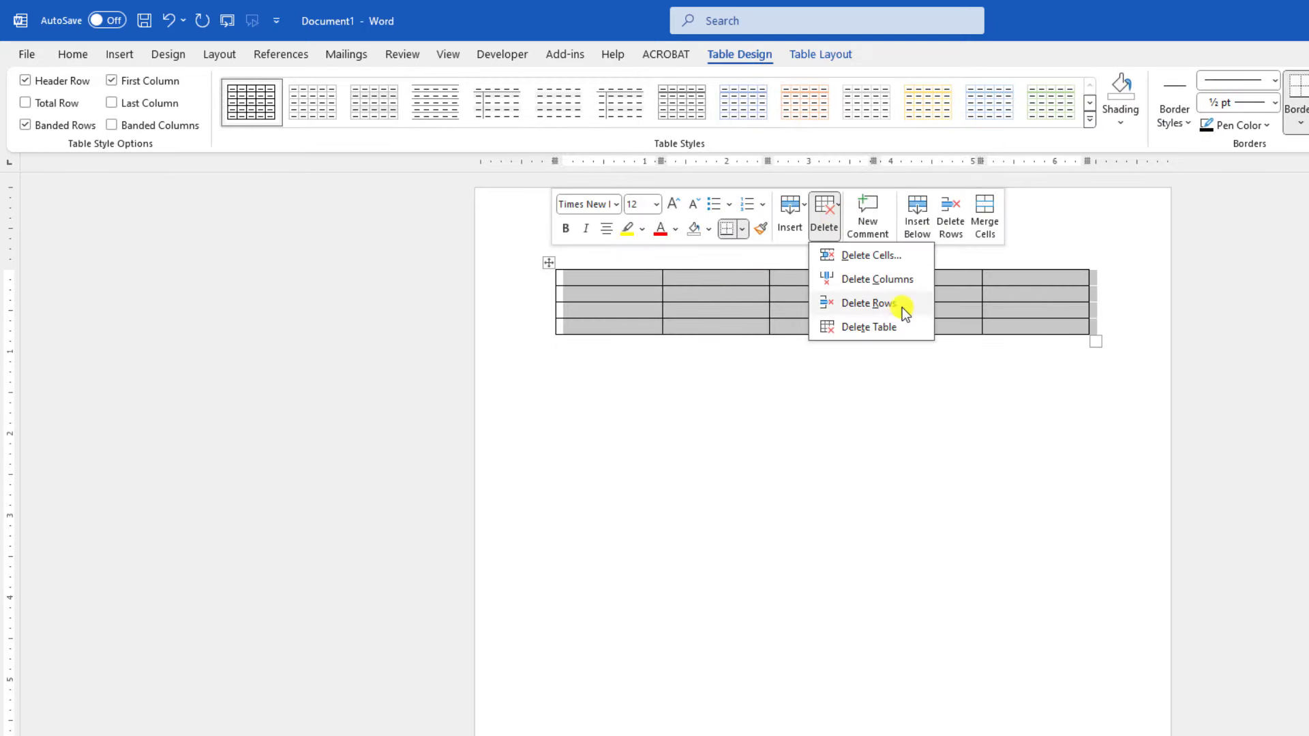
click(856, 327)
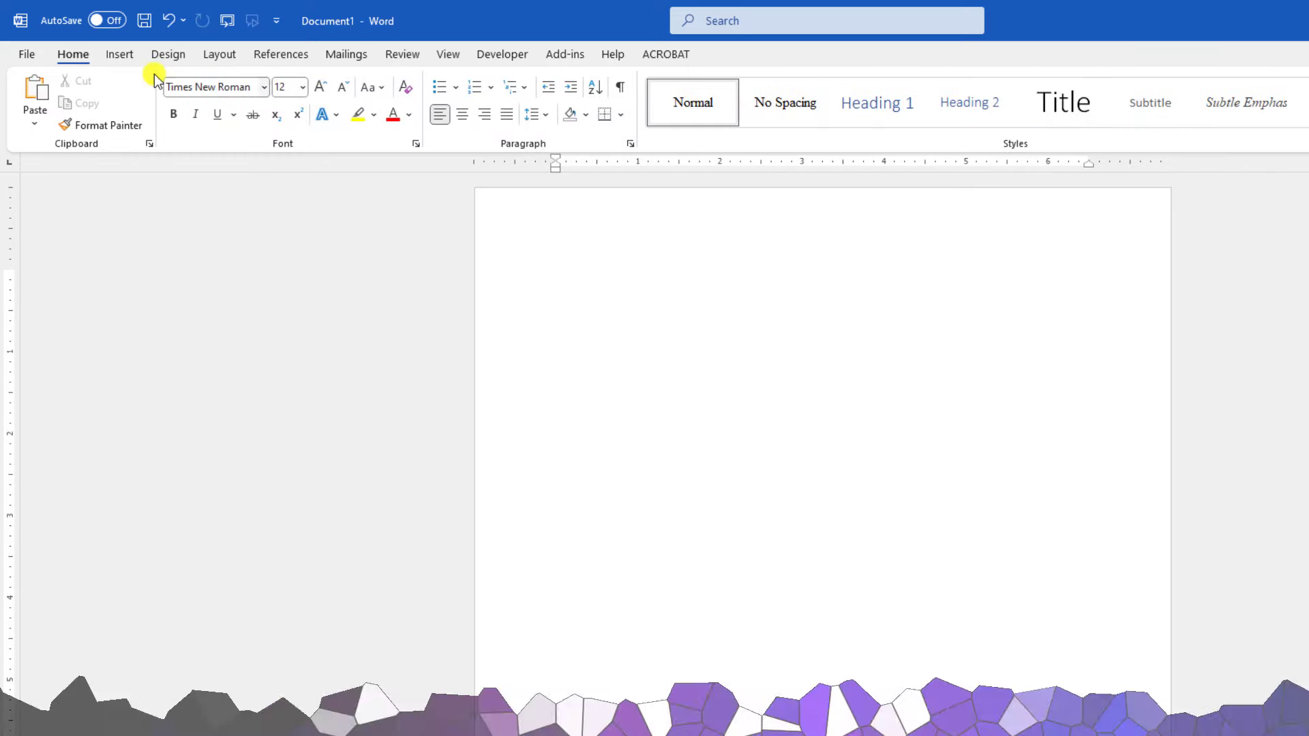
Insert a table by specifying its dimensions as six columns and five rows.
click(121, 55)
click(169, 124)
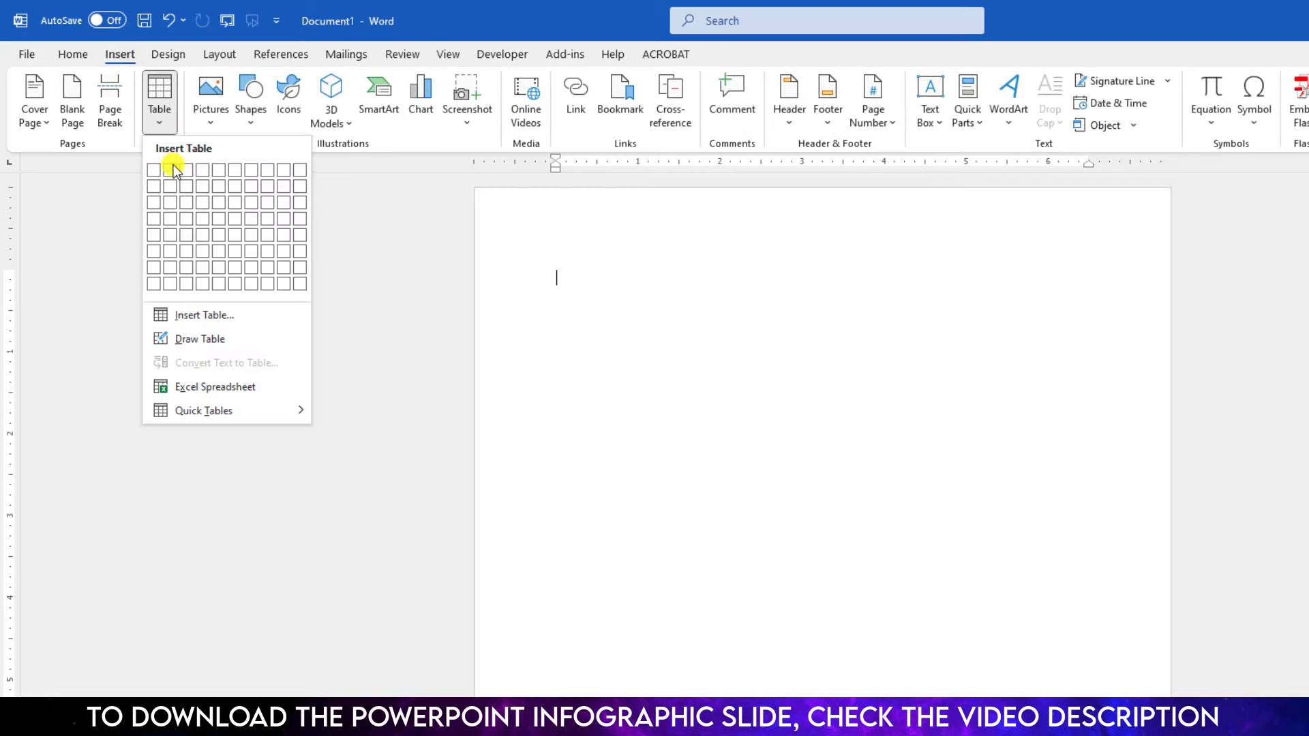
click(200, 318)
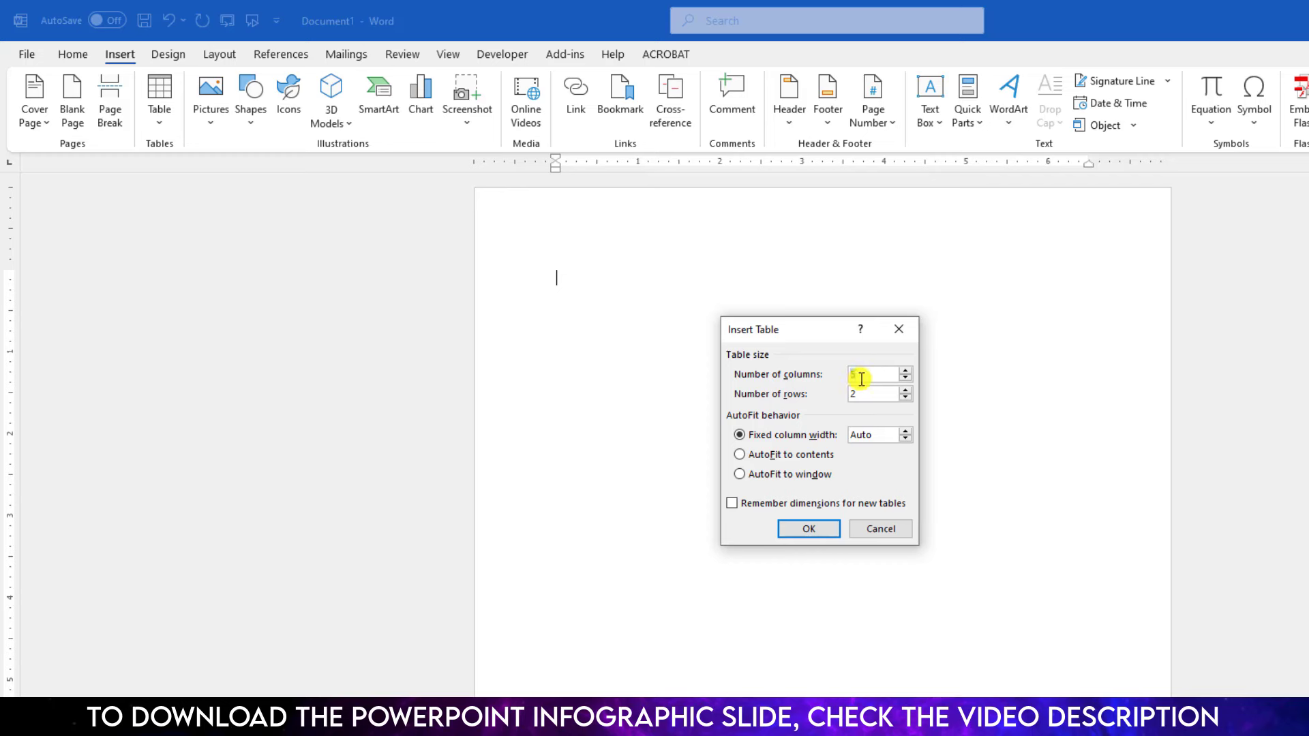
double_click(875, 372)
text(6)
key(Tab)
click(817, 529)
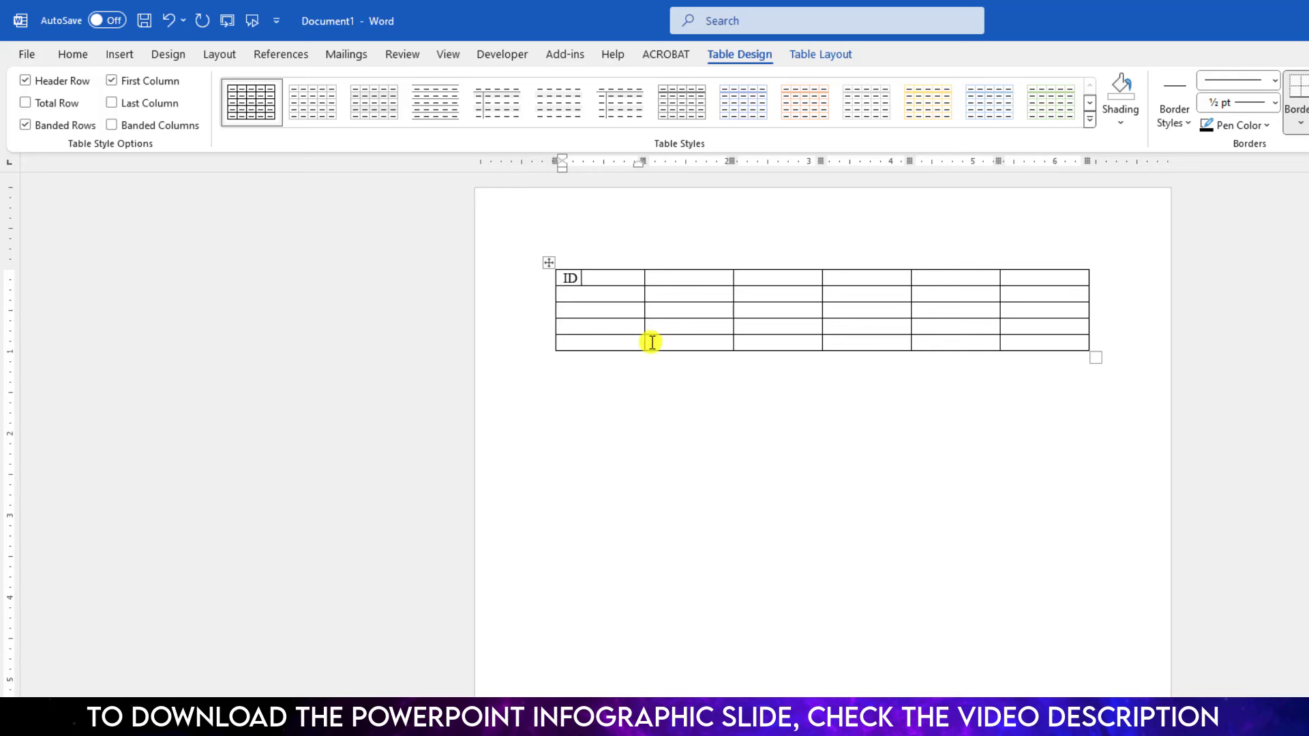
Fill the first three header cells with ID NO, Adress and Date.
key(Tab)
key(Tab)
text(D)
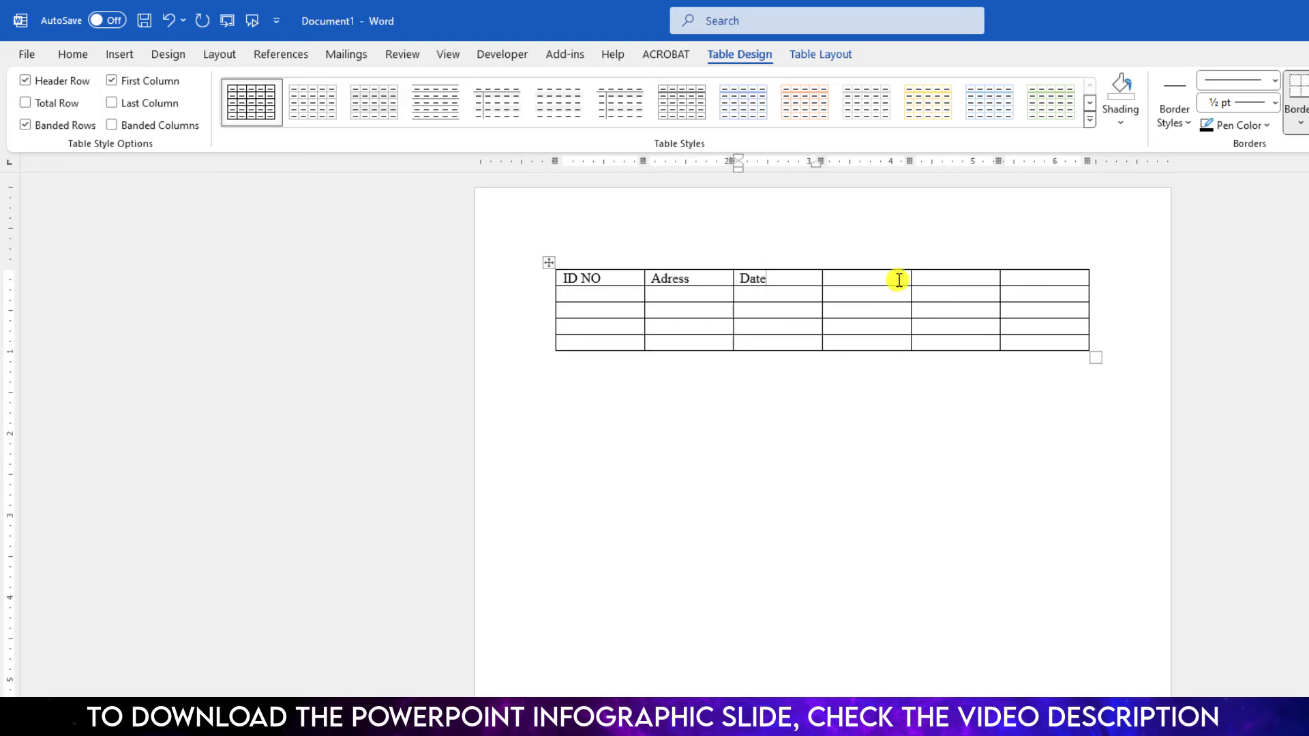
Merge the fourth and fifth cells of the header row and increase that row's height to about 0.43".
drag(899, 280, 935, 280)
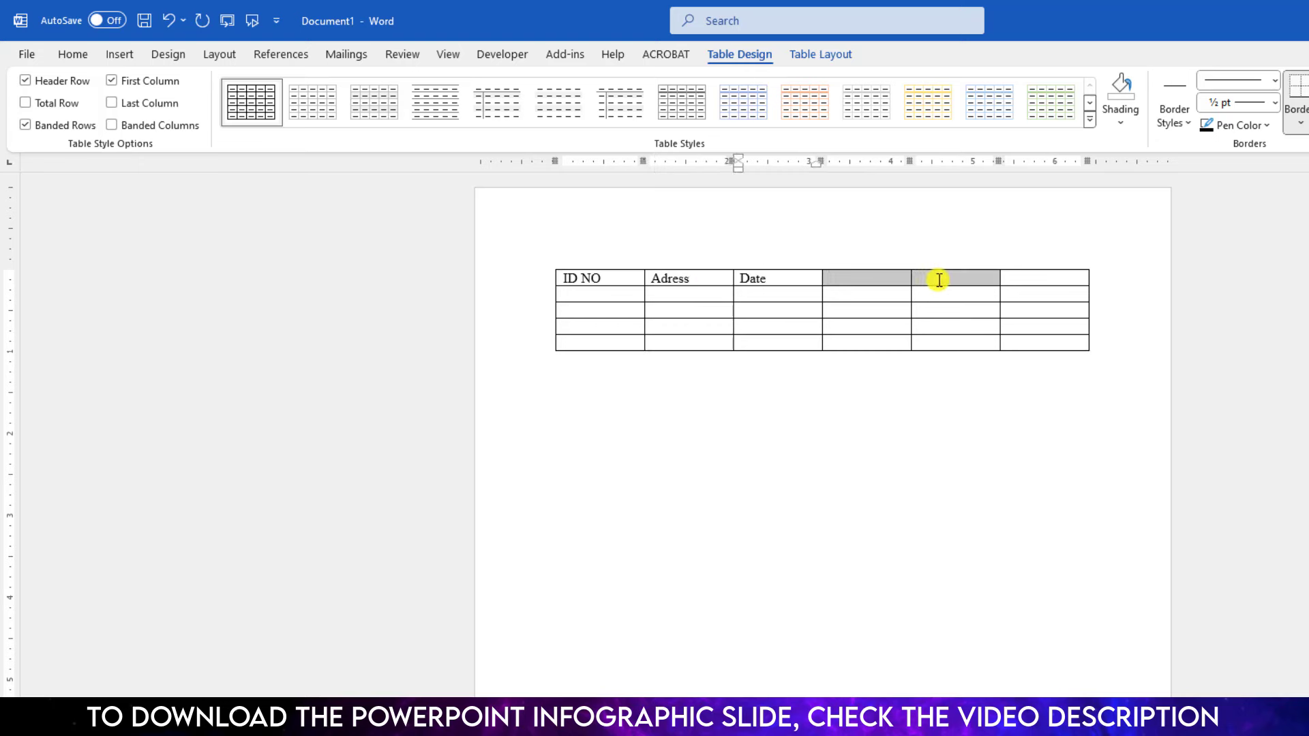
click(903, 417)
drag(885, 278, 942, 276)
right_click(935, 275)
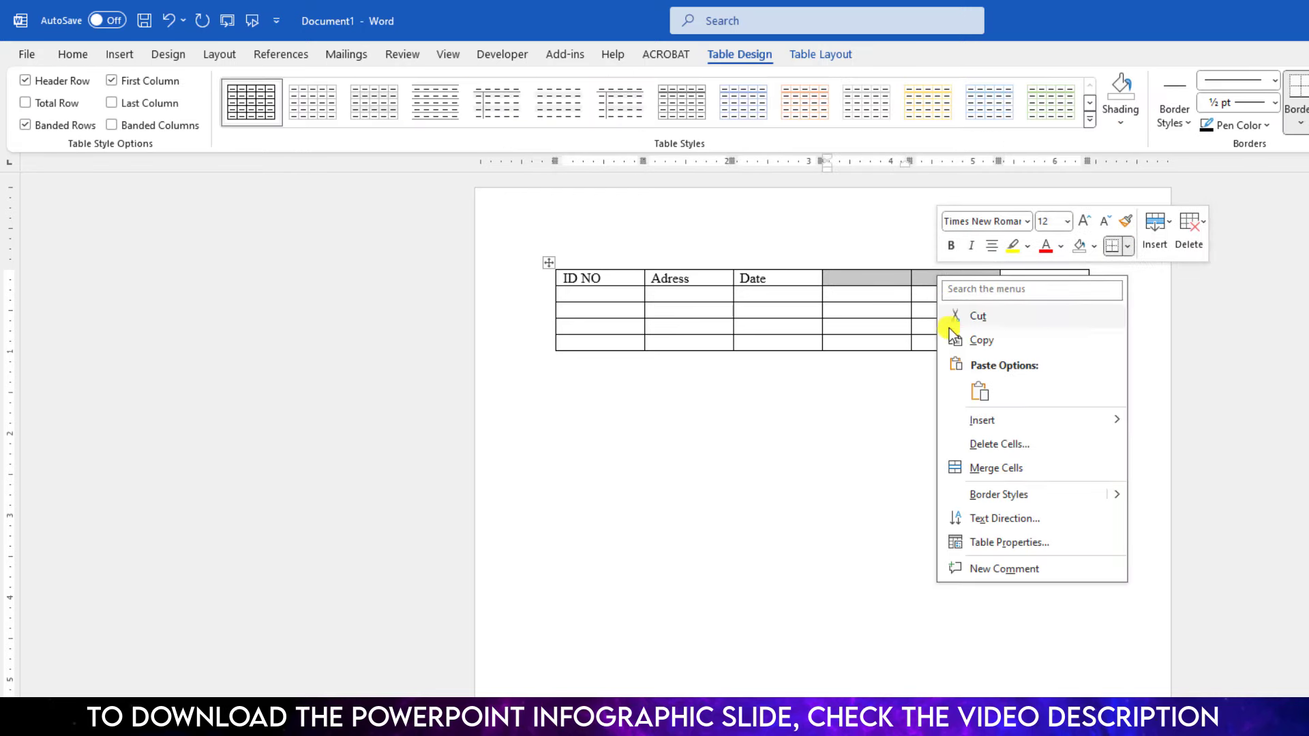
click(997, 469)
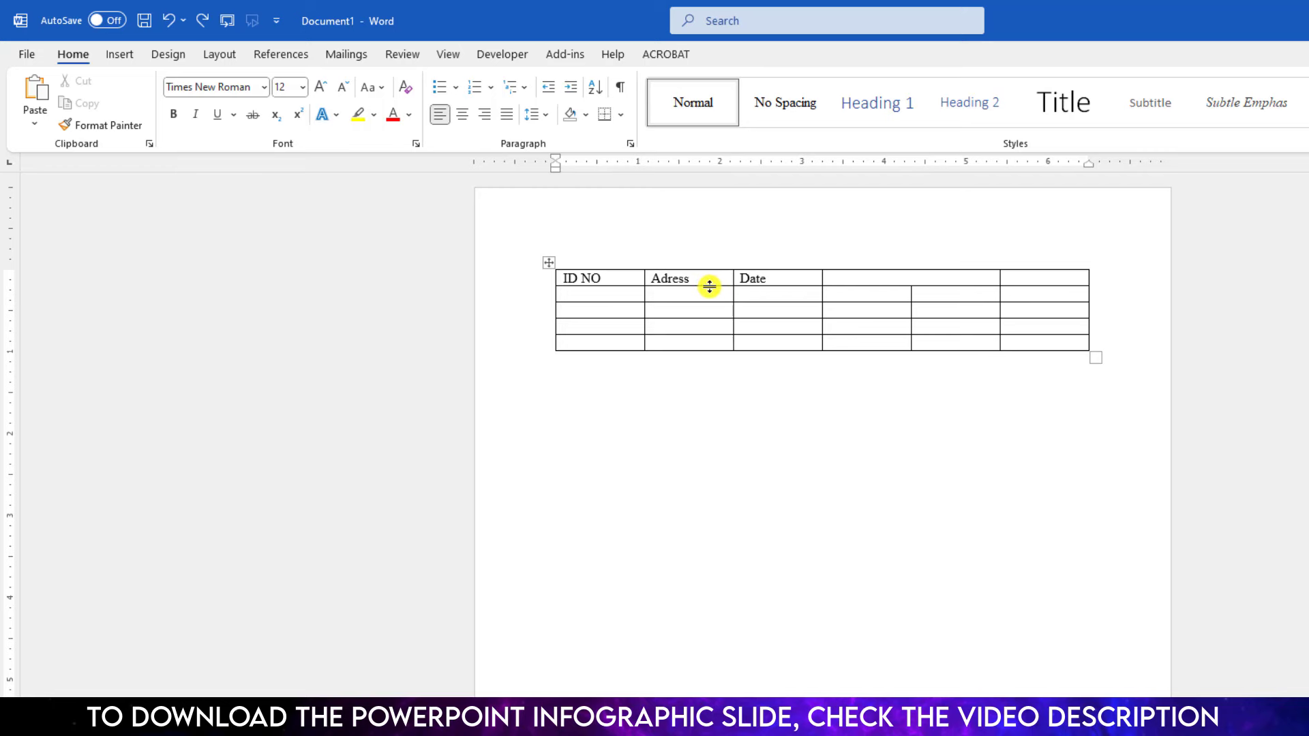
drag(709, 287, 710, 305)
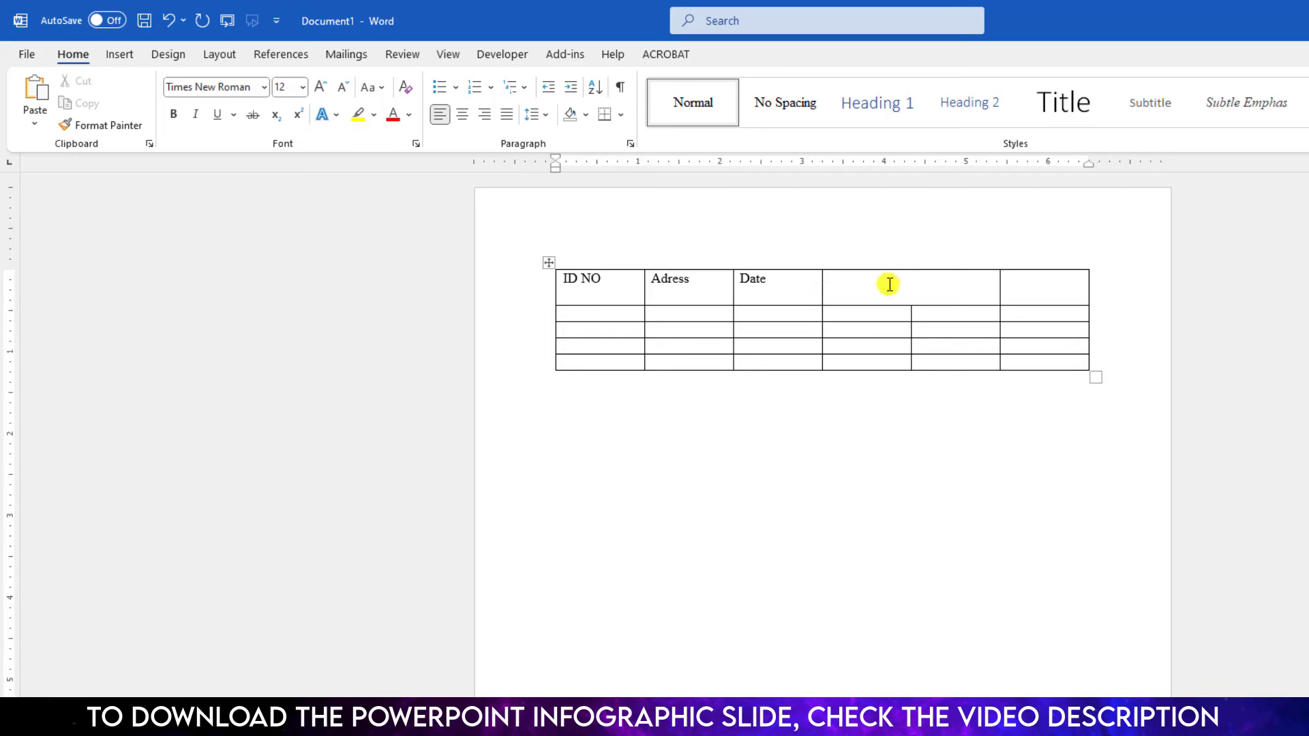
Draw a horizontal line across the middle of the merged header cell with the Draw Table tool.
click(112, 53)
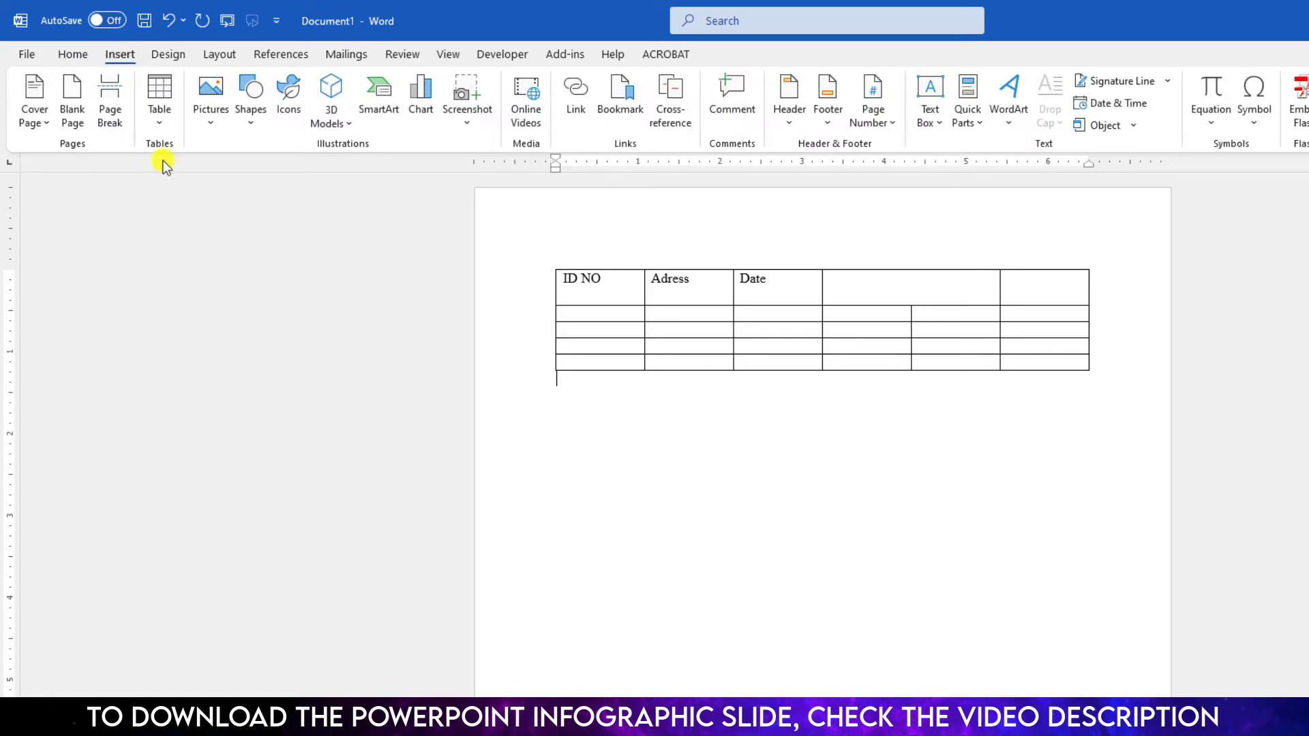
click(166, 123)
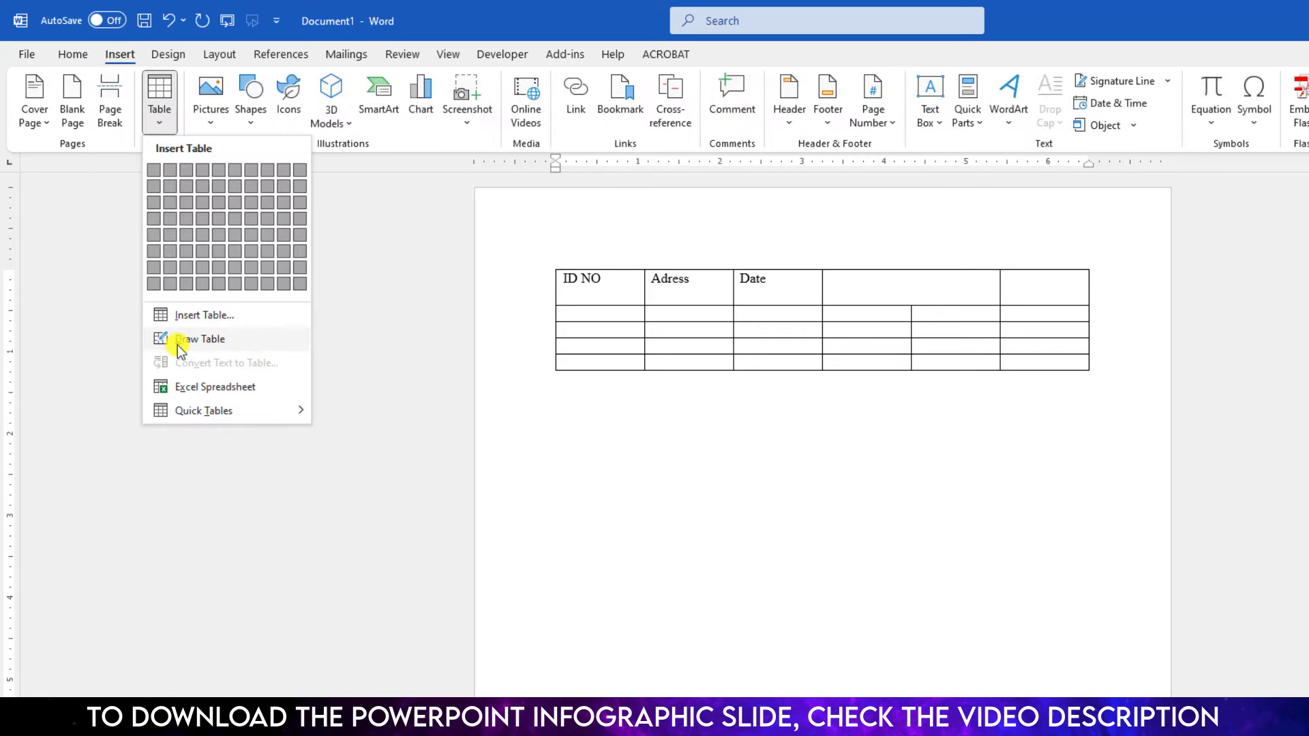
click(198, 338)
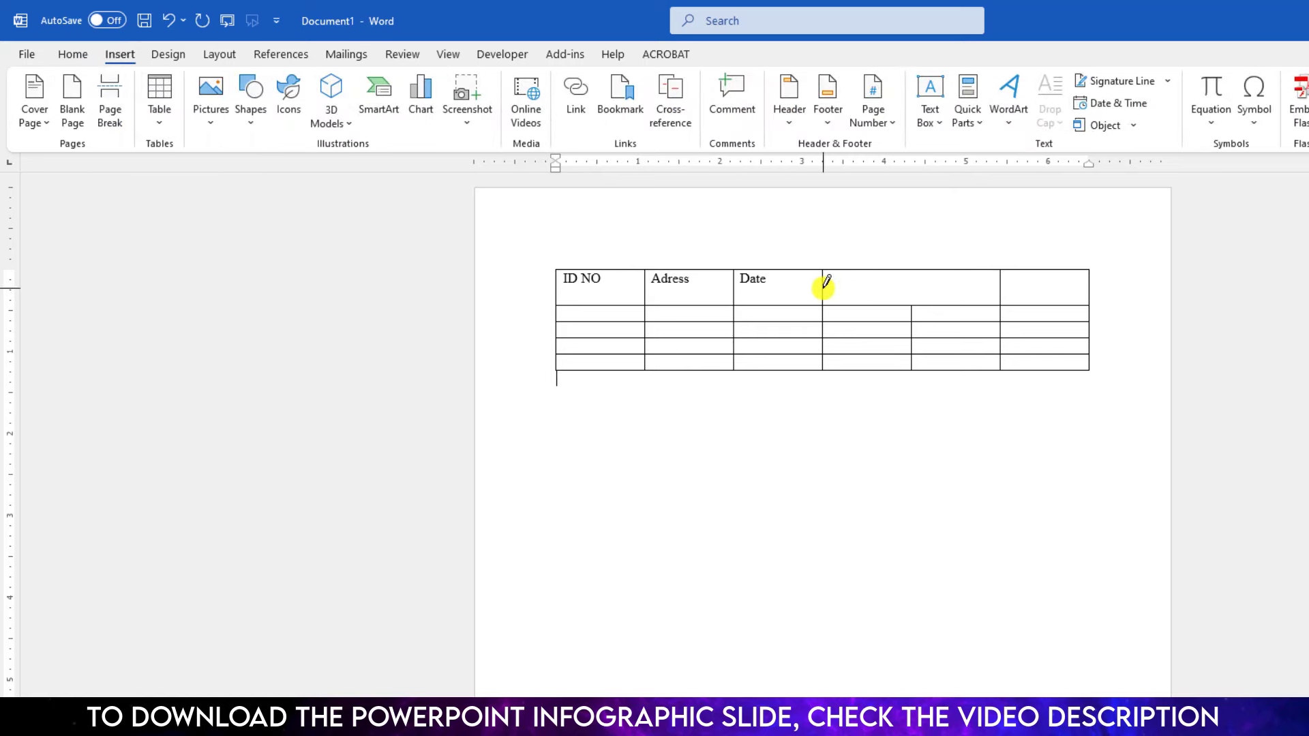
drag(825, 288, 982, 288)
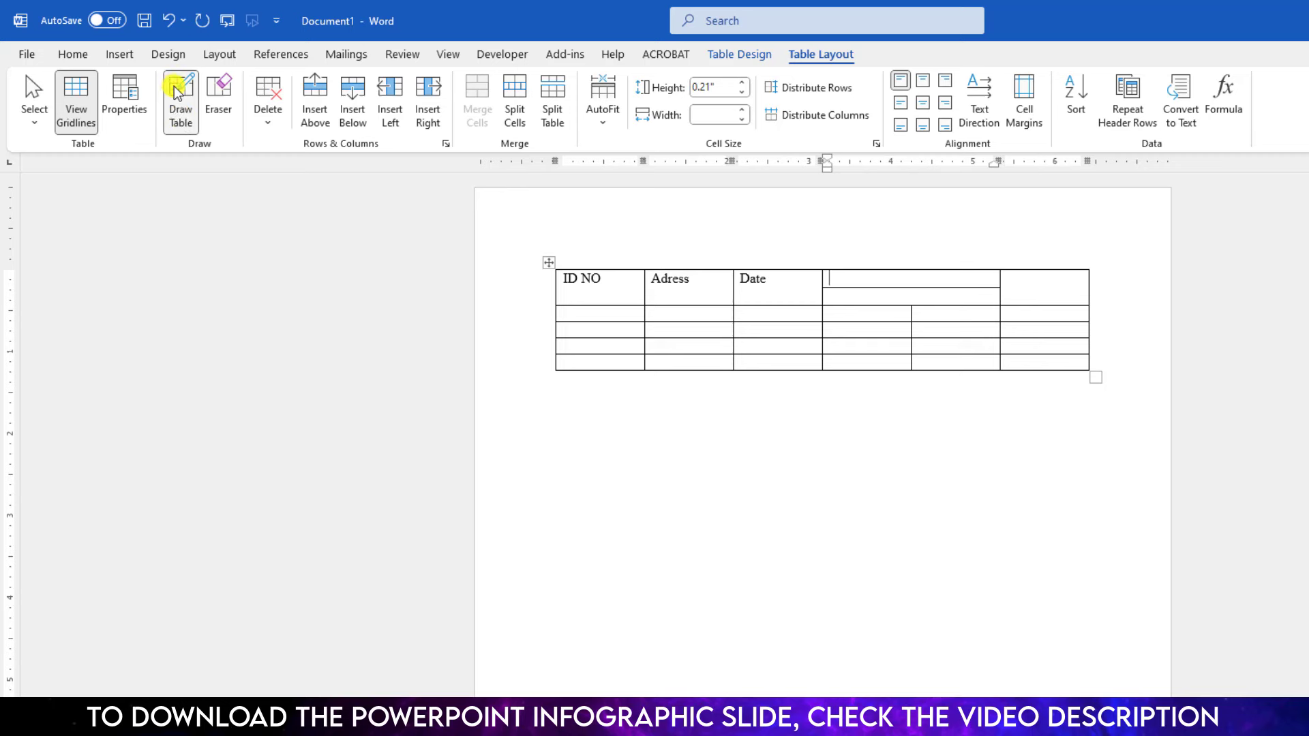
click(183, 123)
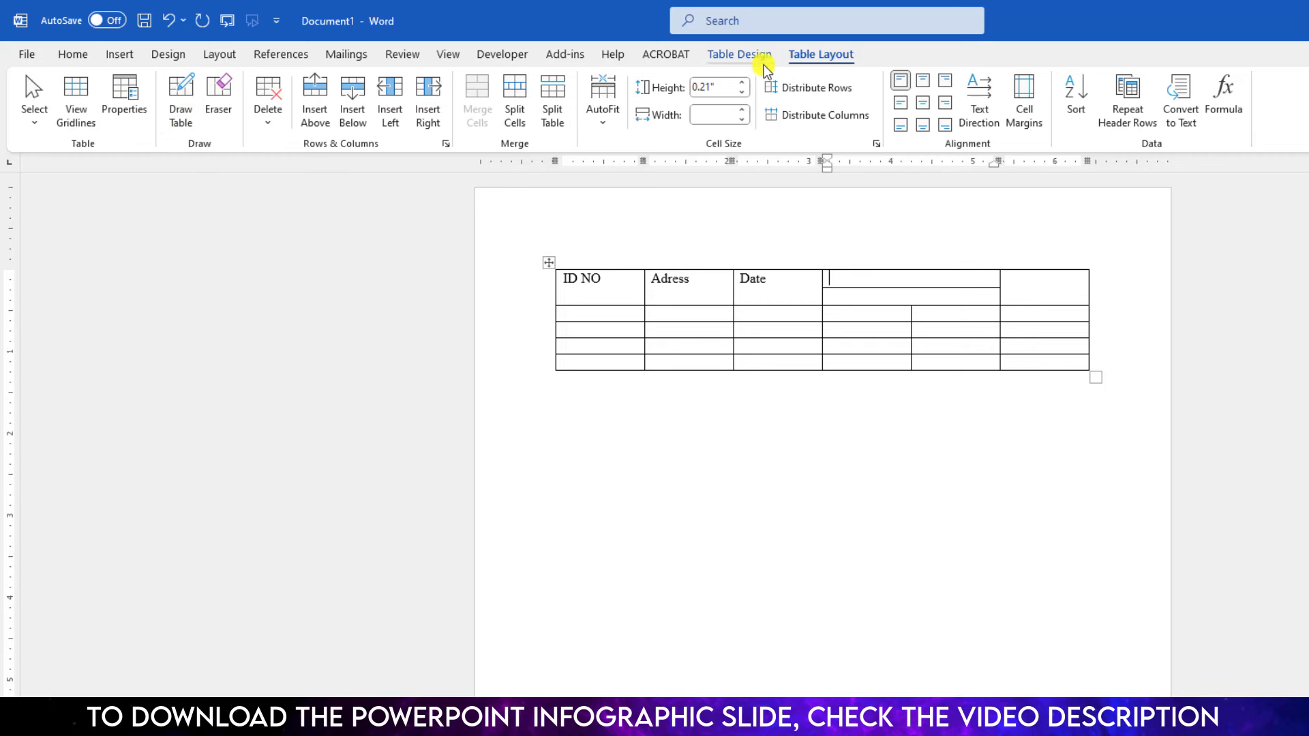
Erase the horizontal line dividing the merged header cell with the table Eraser.
click(219, 102)
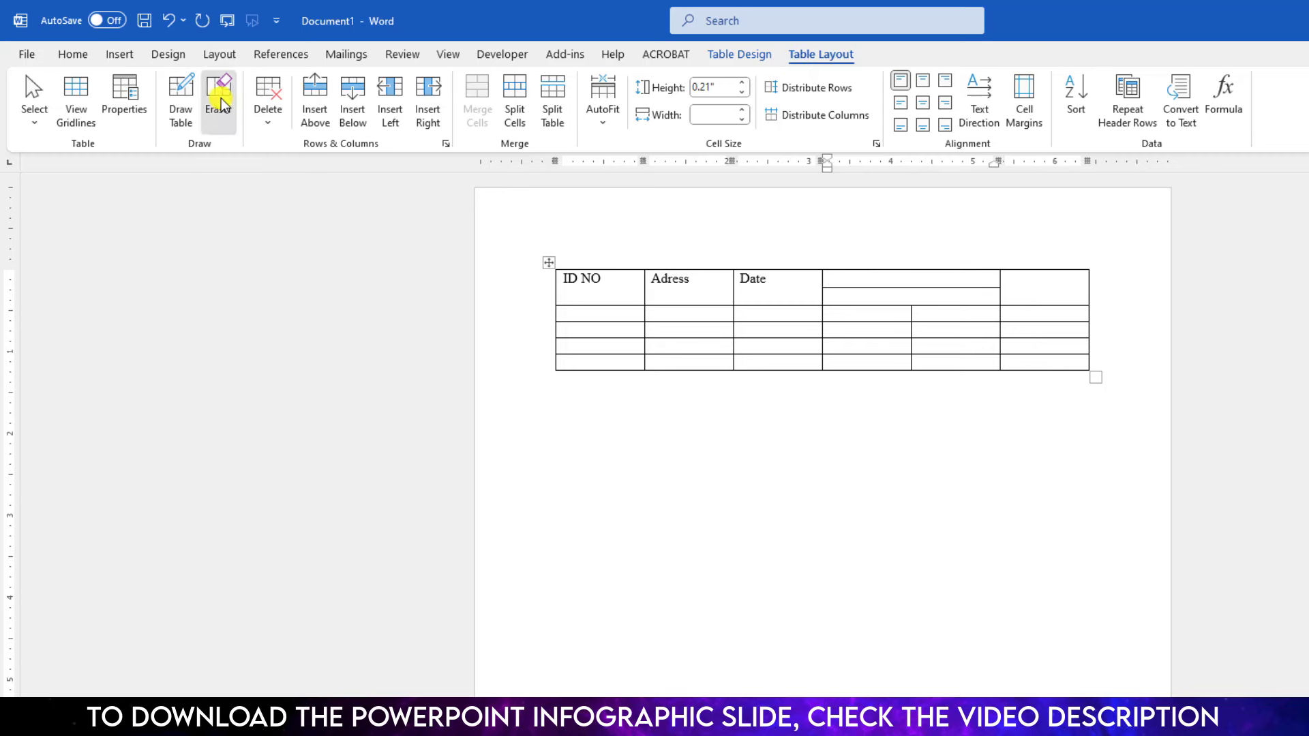
click(867, 287)
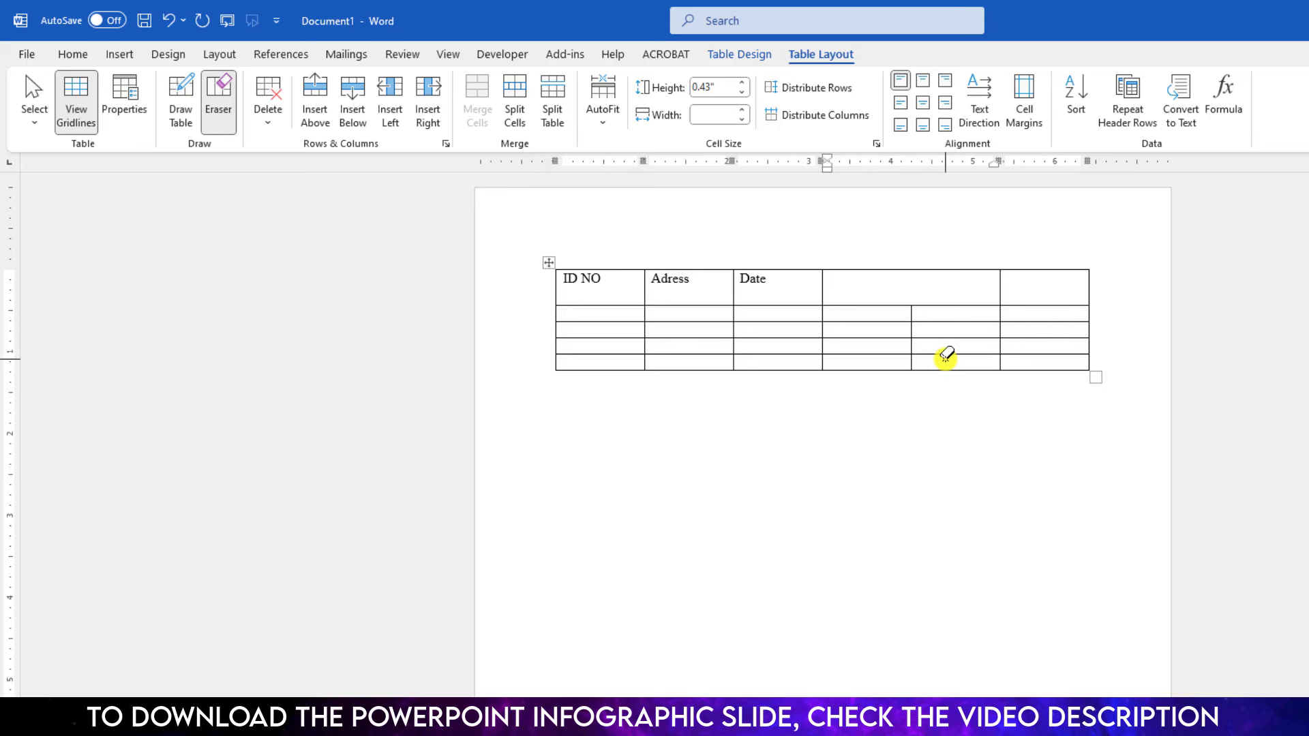
click(911, 292)
click(217, 99)
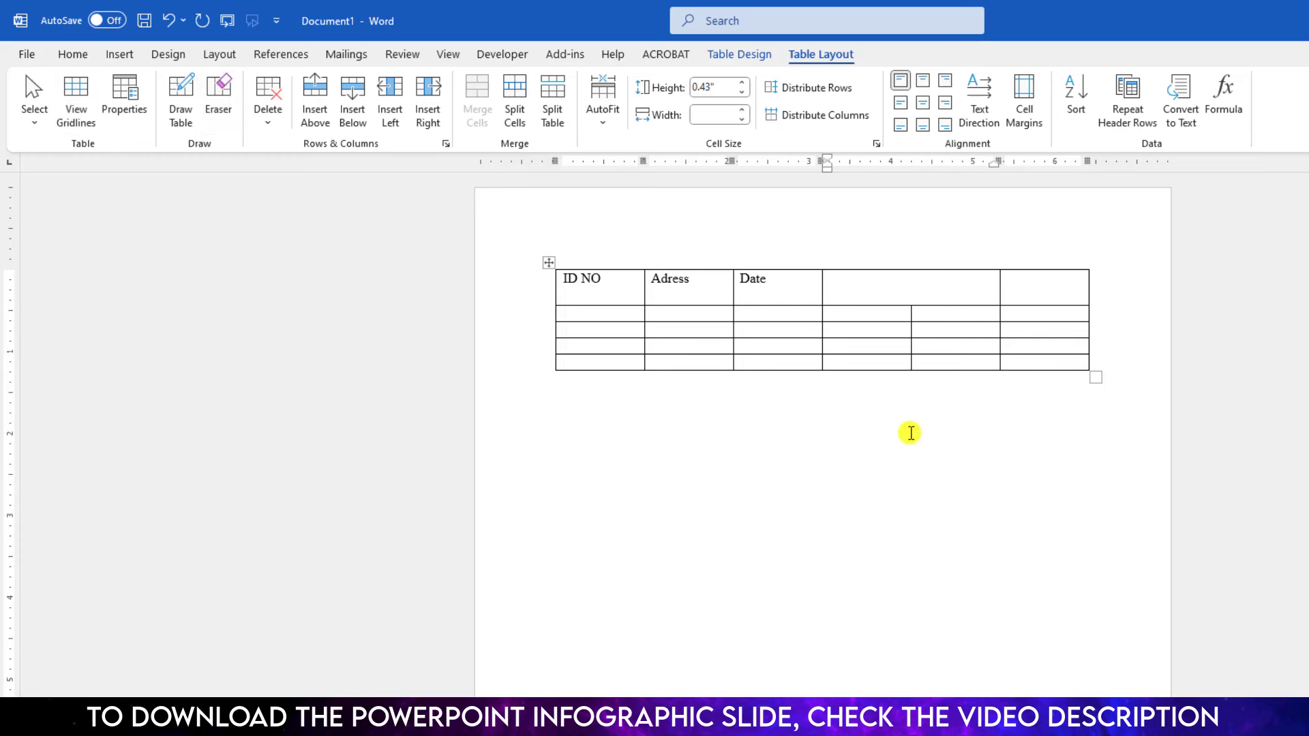
Split the table at its third row, and rejoin the two parts by removing the gap between them.
mouse_move(532, 339)
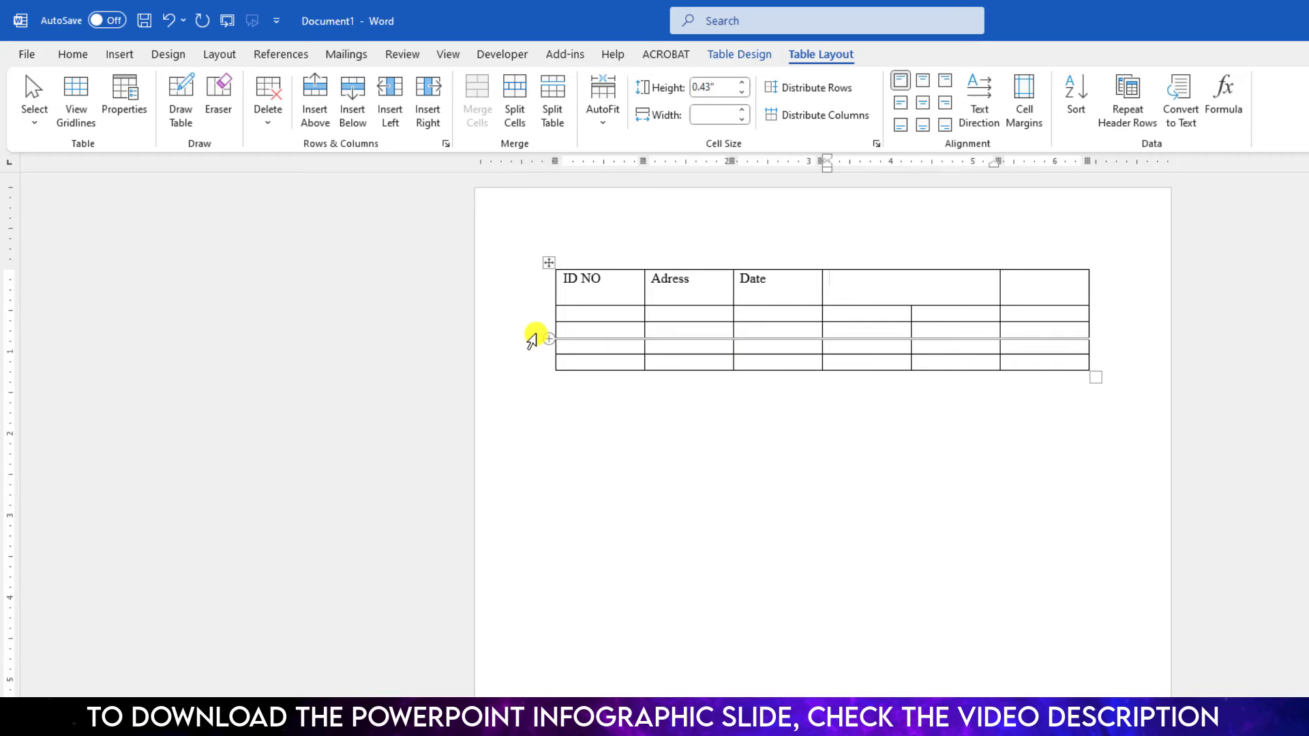
click(590, 330)
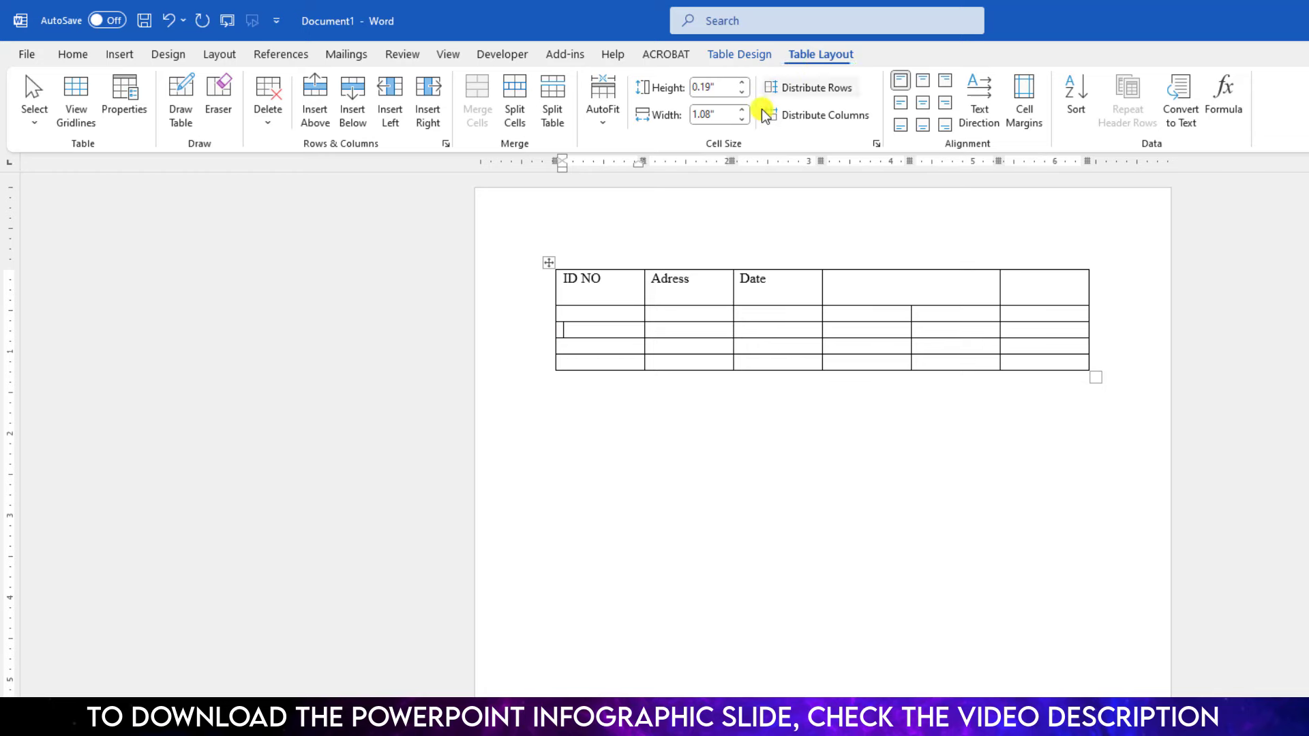
click(552, 102)
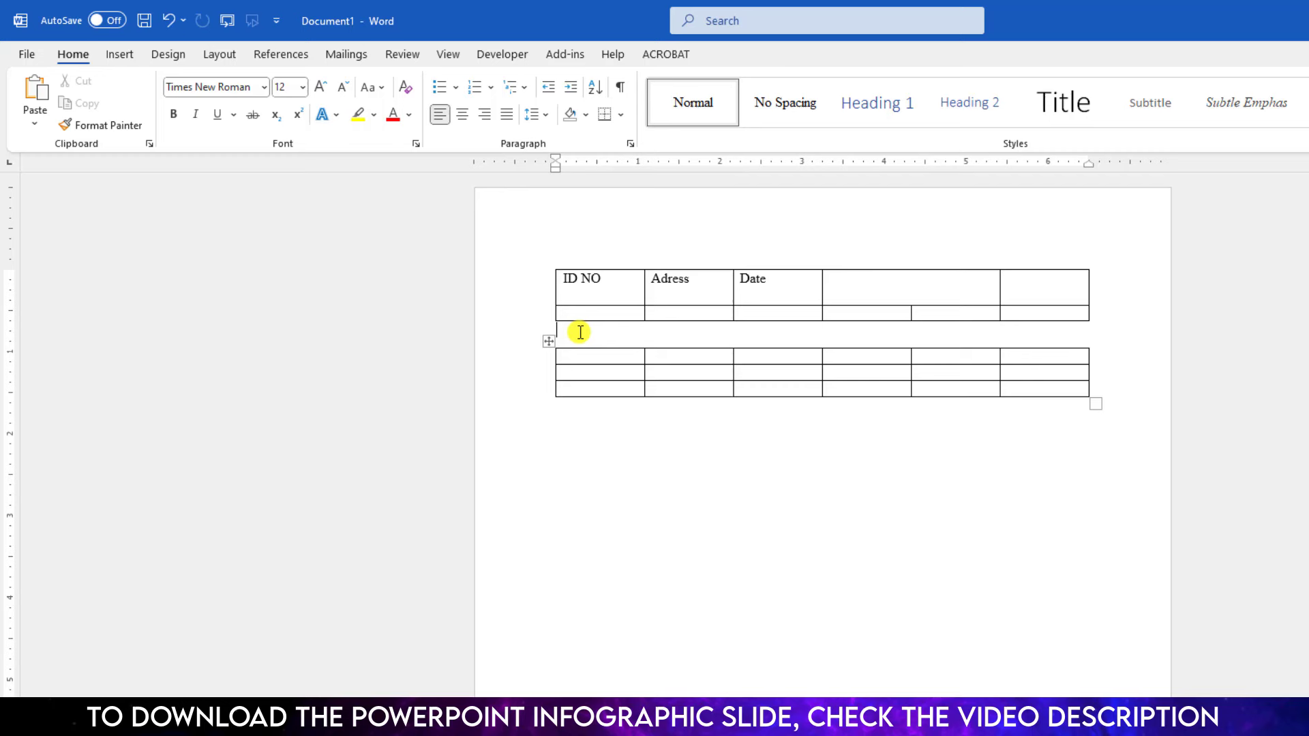
key(Delete)
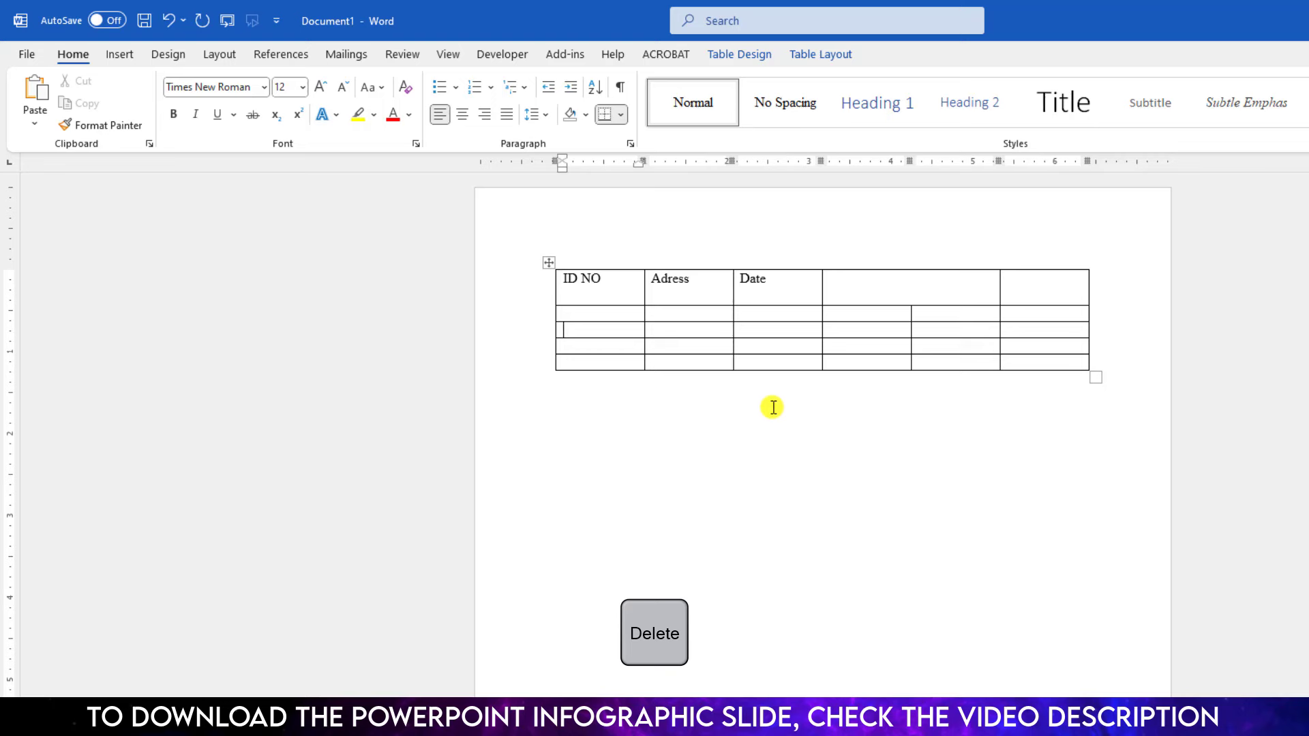
click(751, 400)
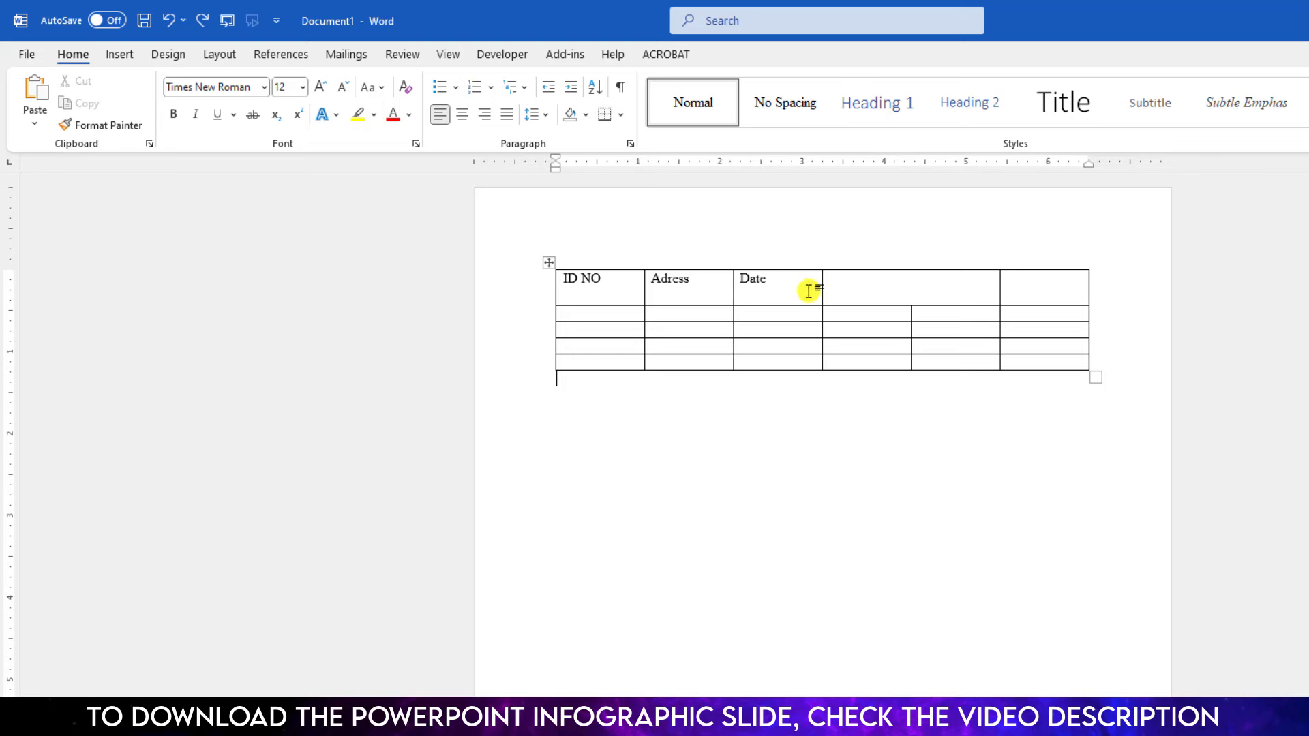
Insert a new column to the right of the Date column.
click(796, 288)
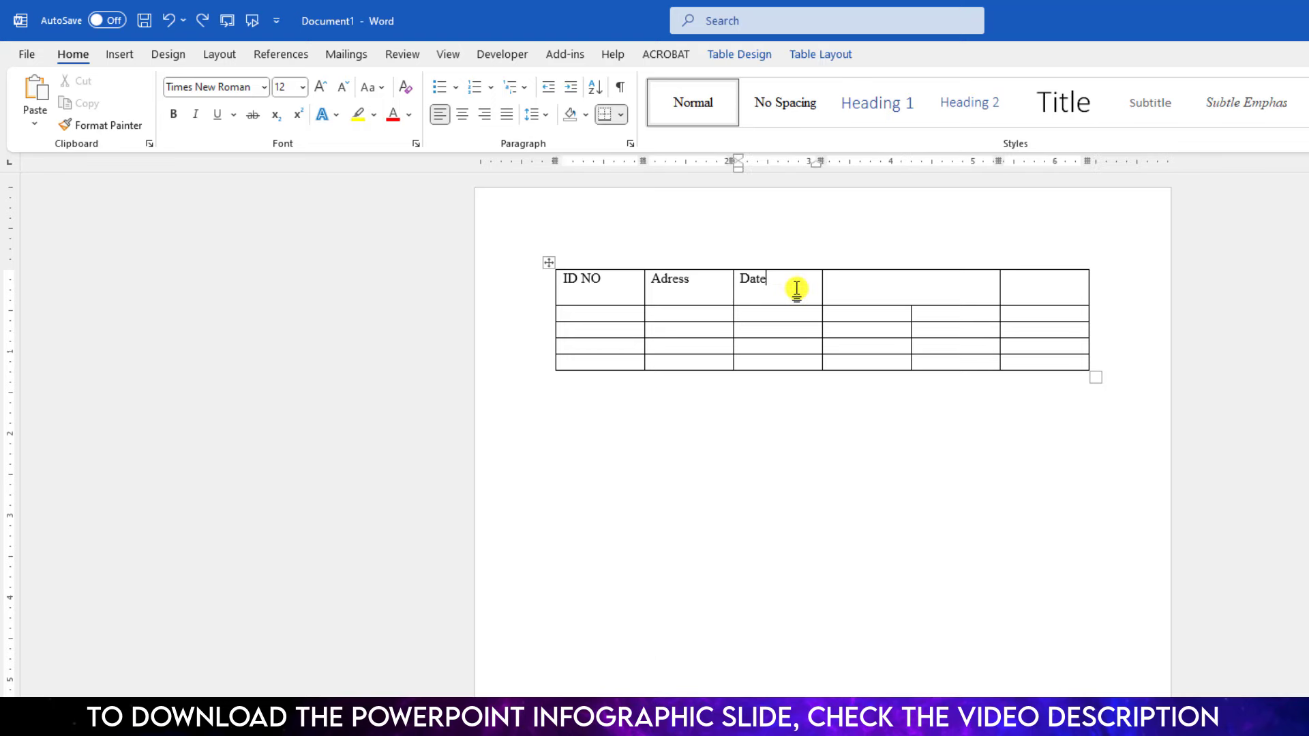
right_click(783, 289)
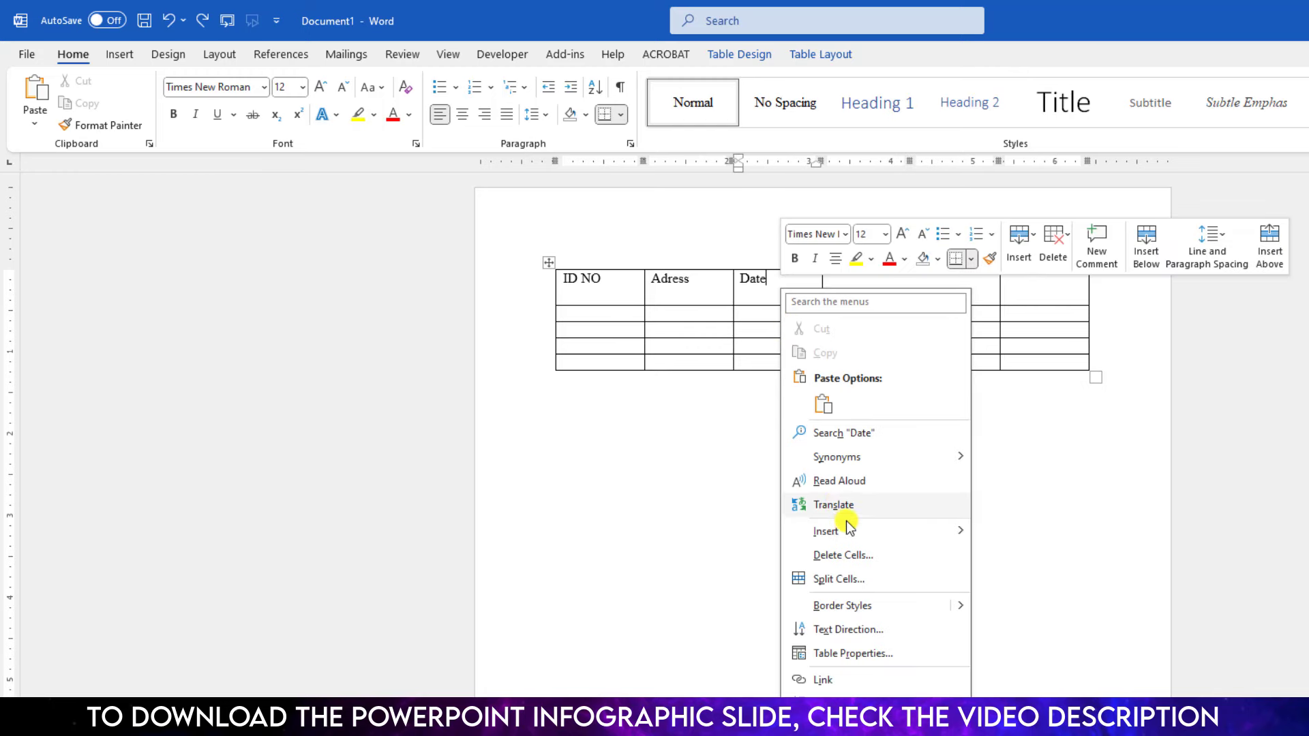
mouse_move(848, 530)
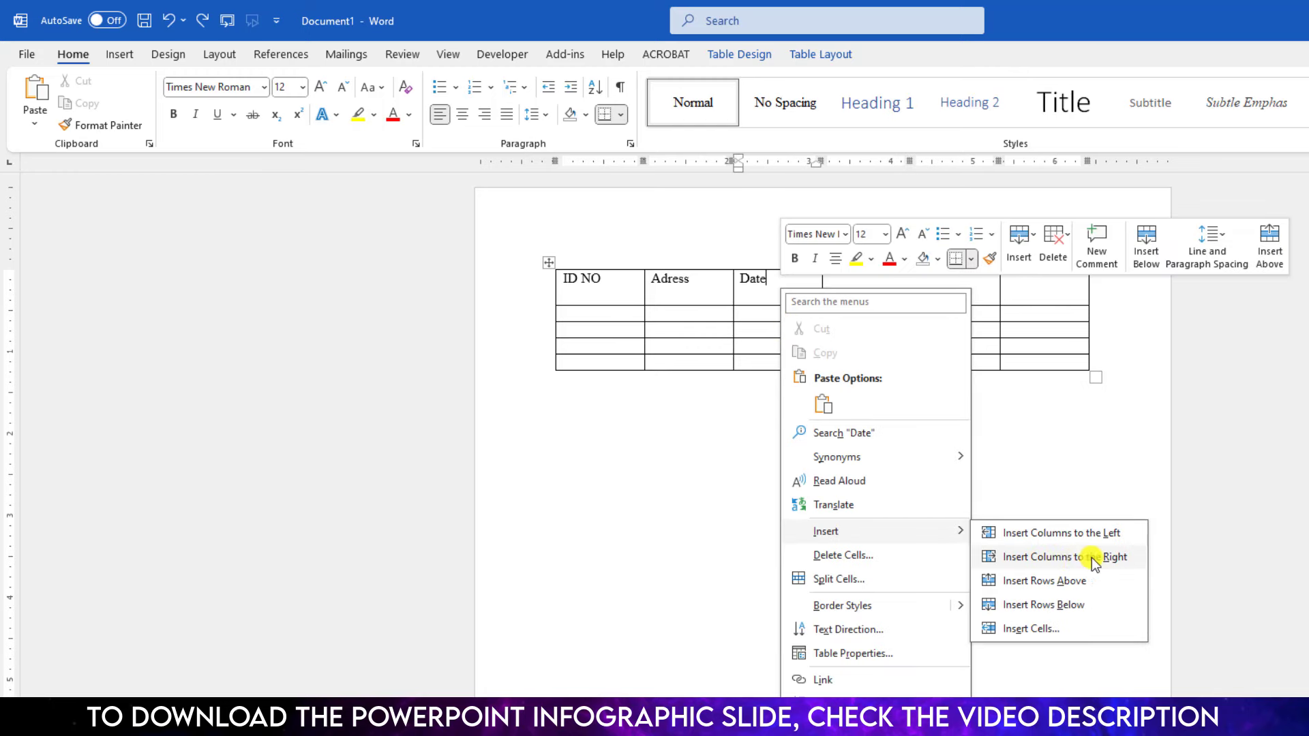
click(1047, 561)
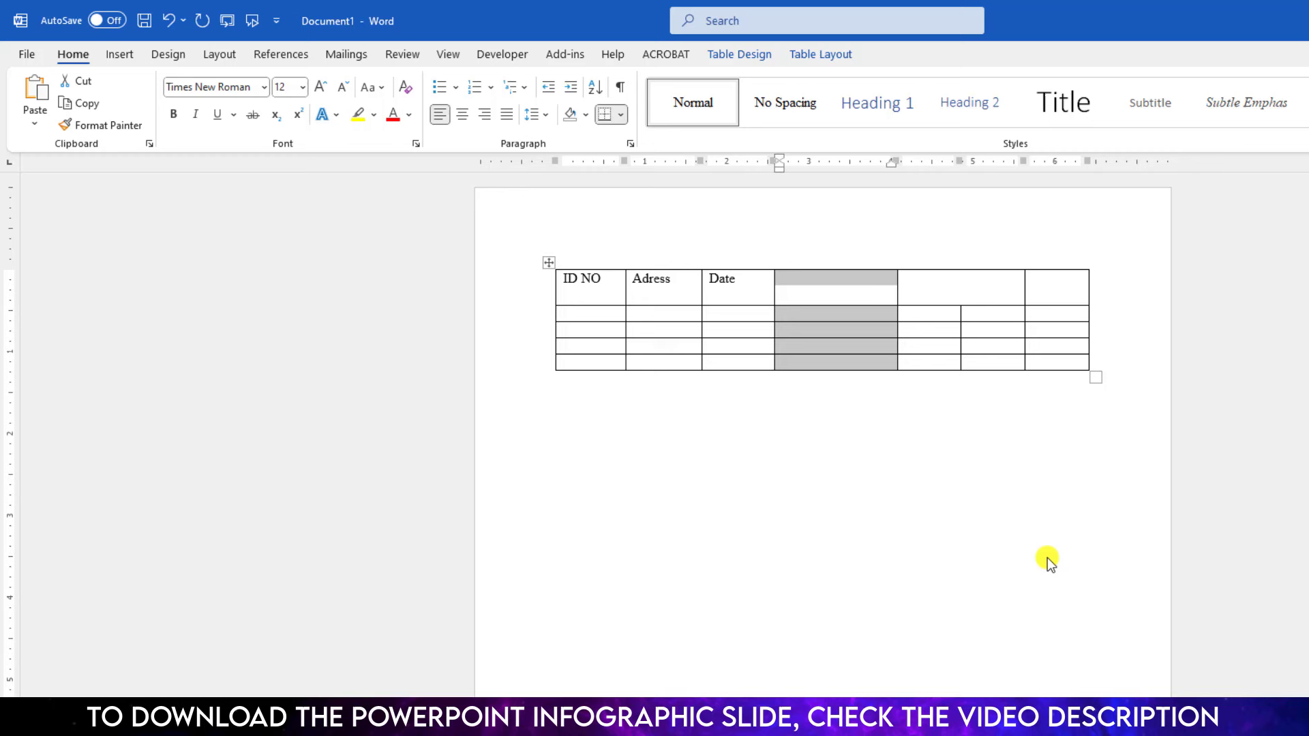
click(877, 497)
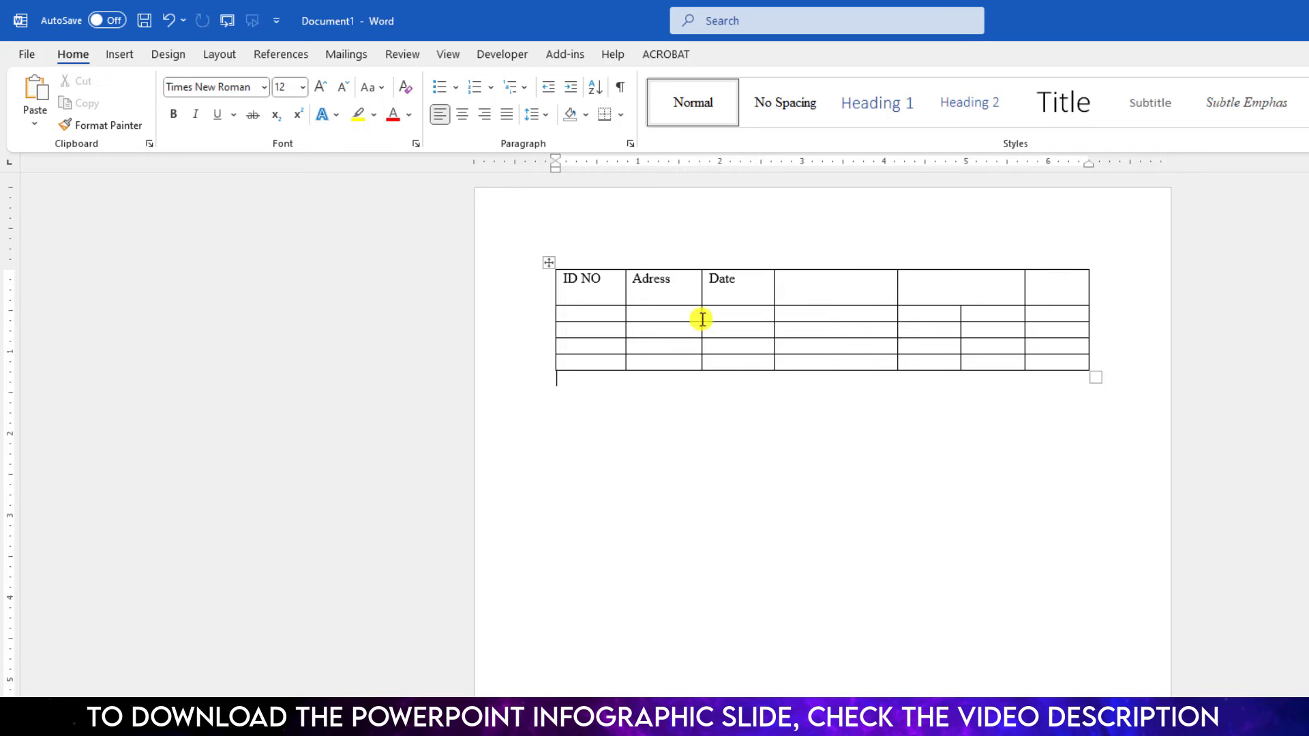
Move the Adress column to the other side of the Date column, so it follows Date.
click(648, 277)
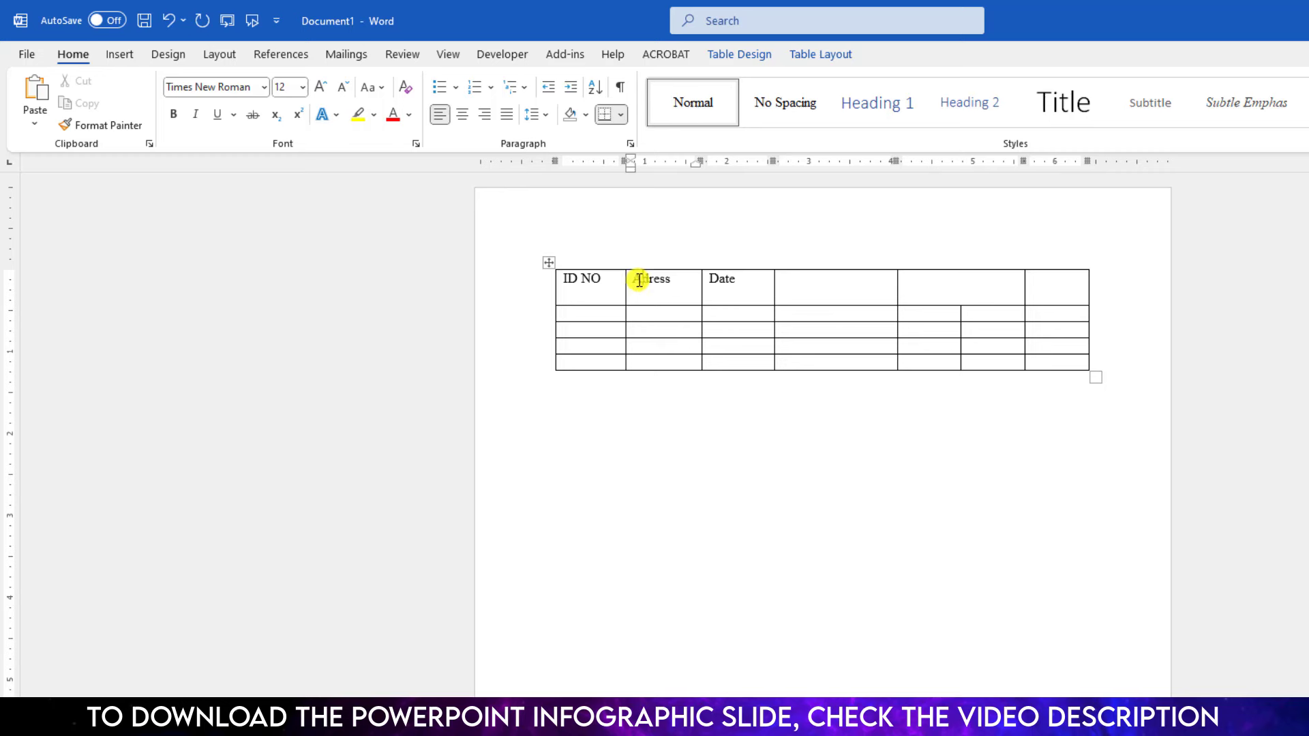
drag(639, 277, 657, 367)
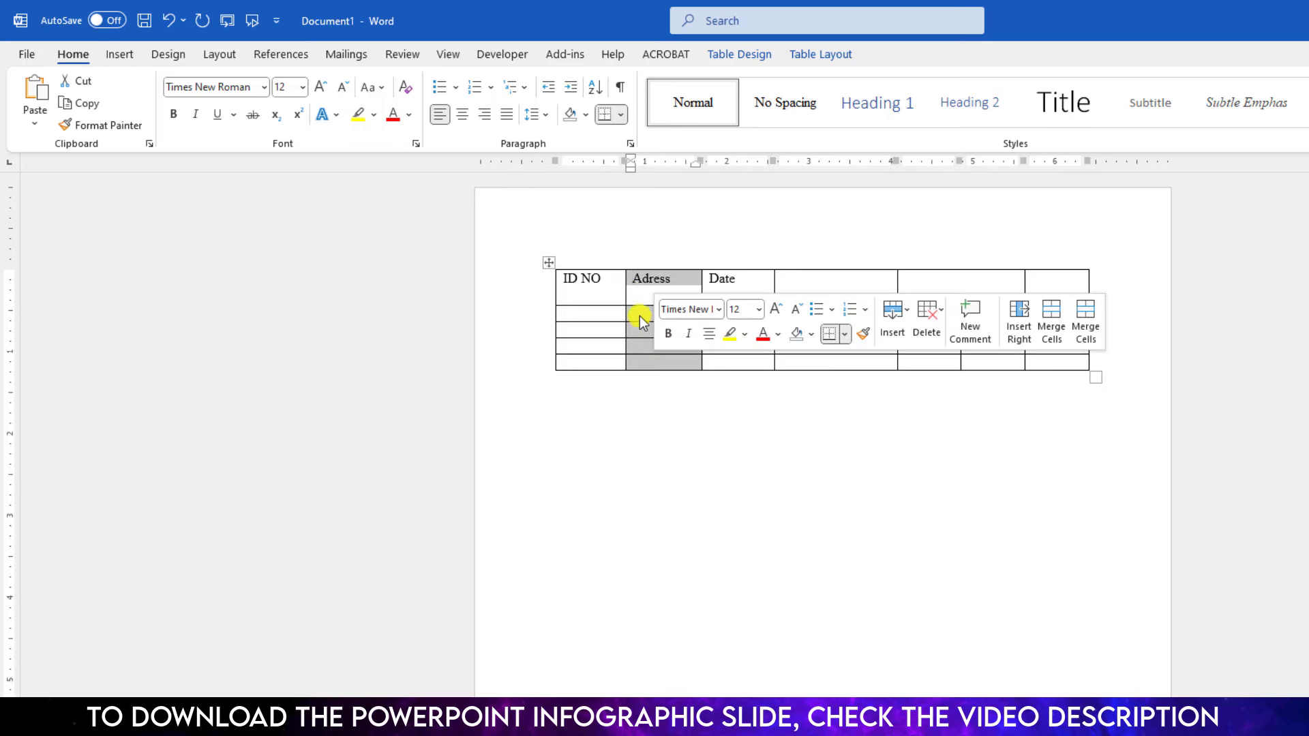
drag(639, 317, 653, 317)
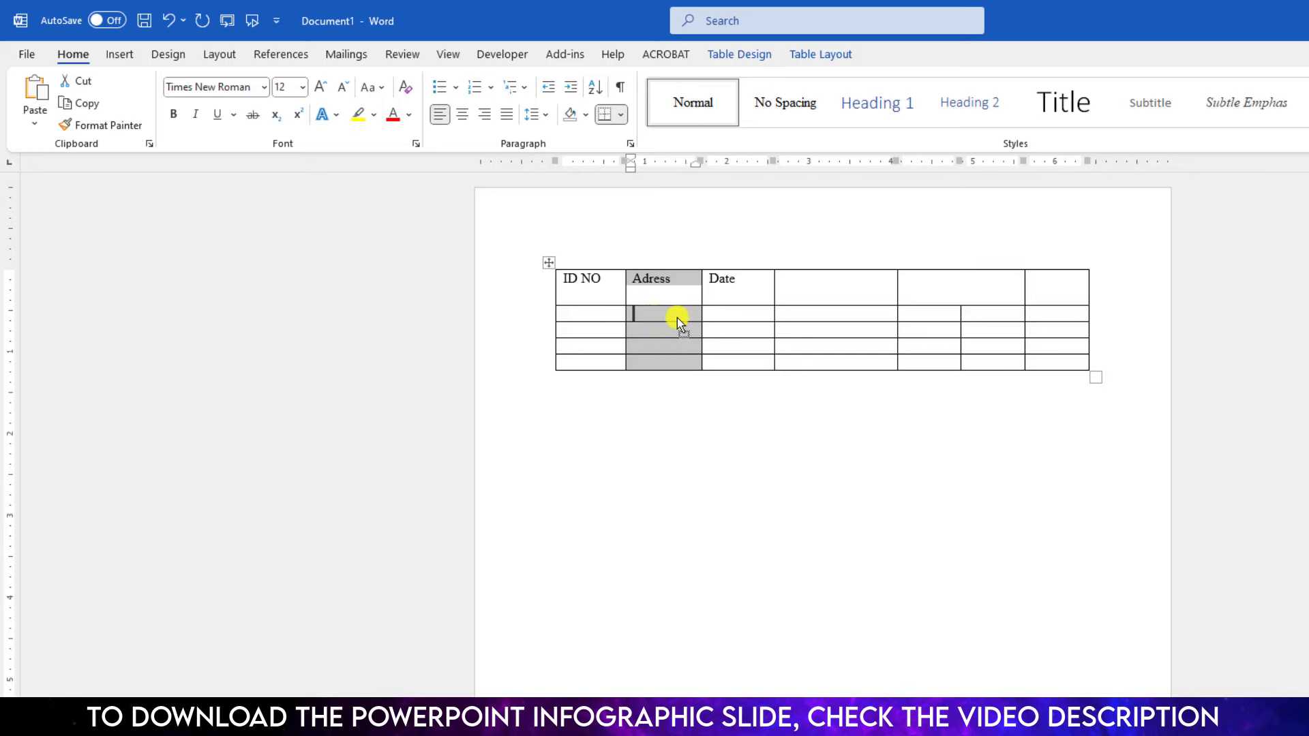
drag(677, 317, 812, 311)
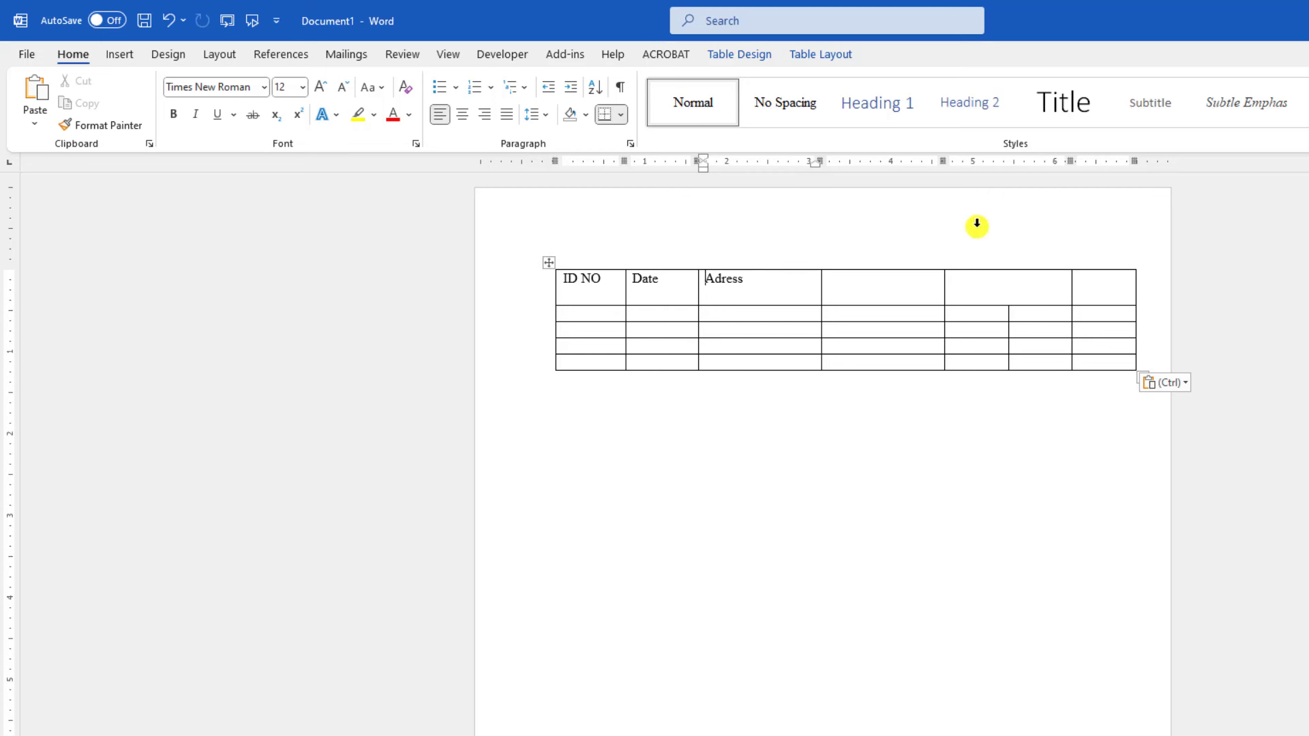
Delete the columns beneath the merged empty header cell, just before the table's last column.
drag(994, 219, 992, 328)
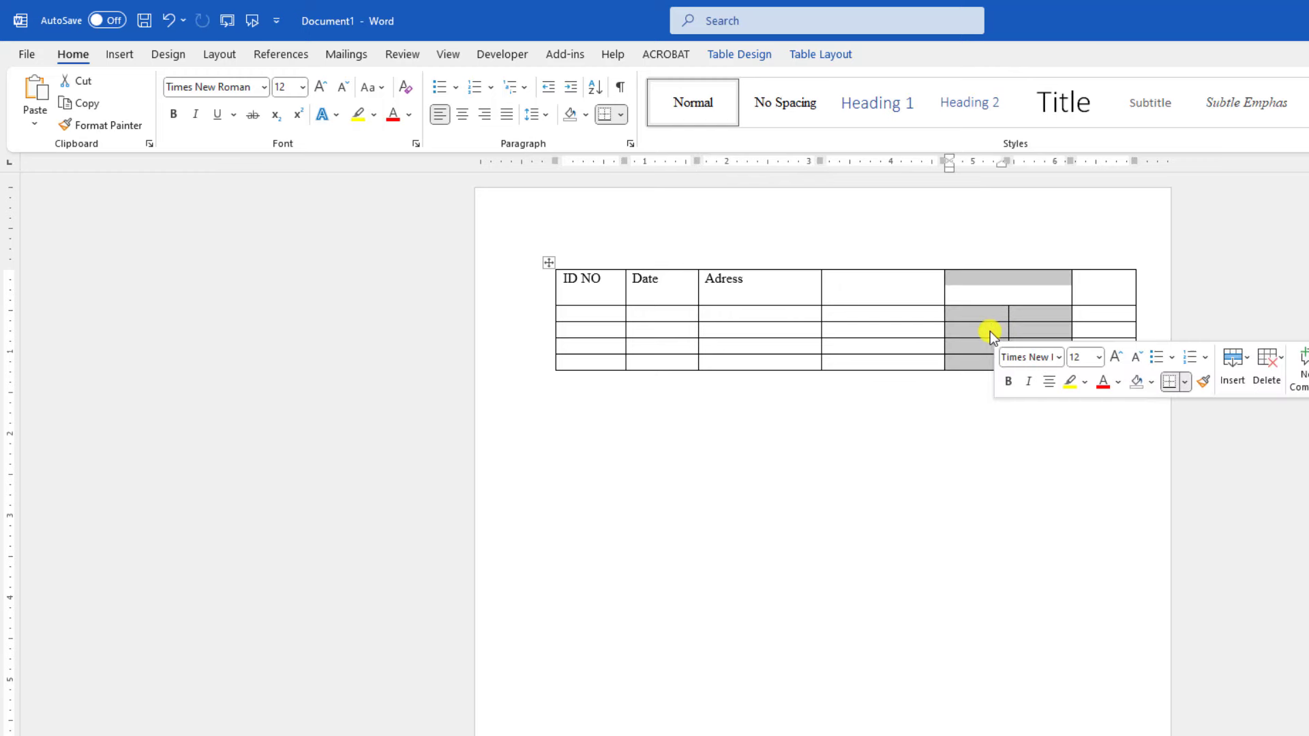
right_click(980, 317)
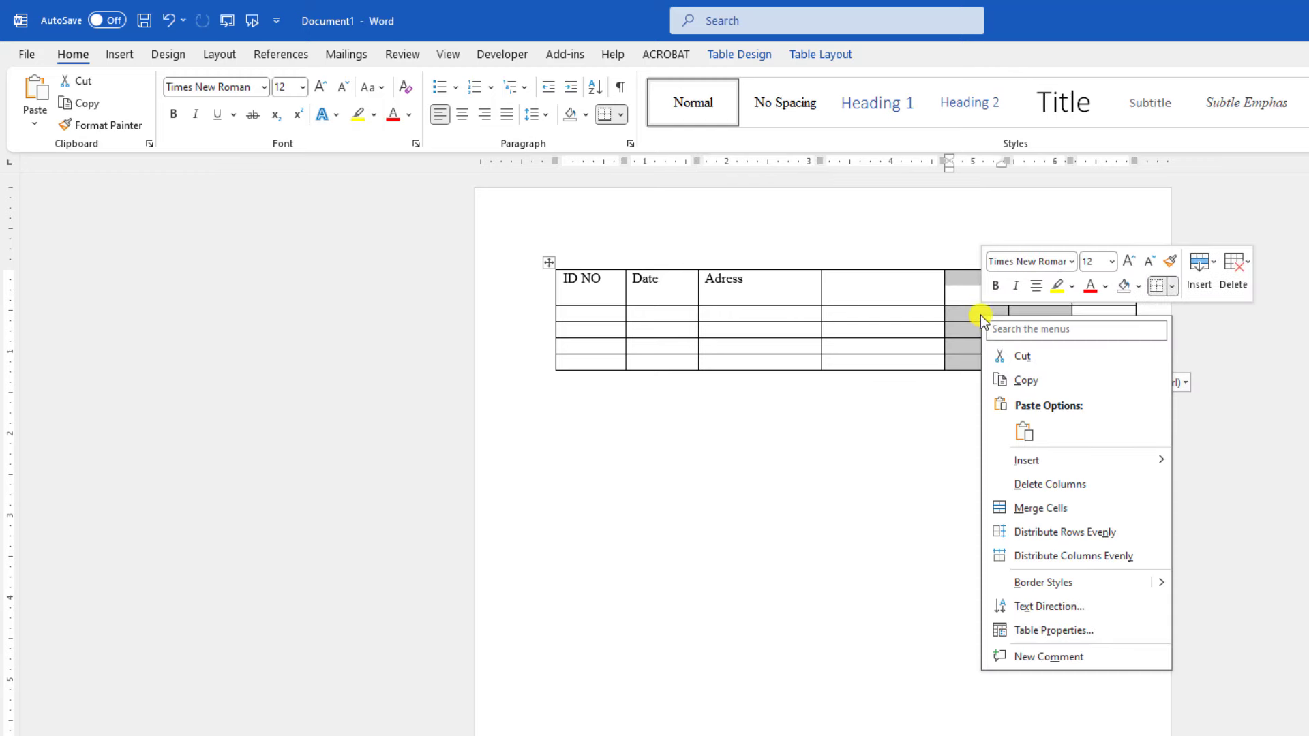
click(1039, 481)
click(1002, 441)
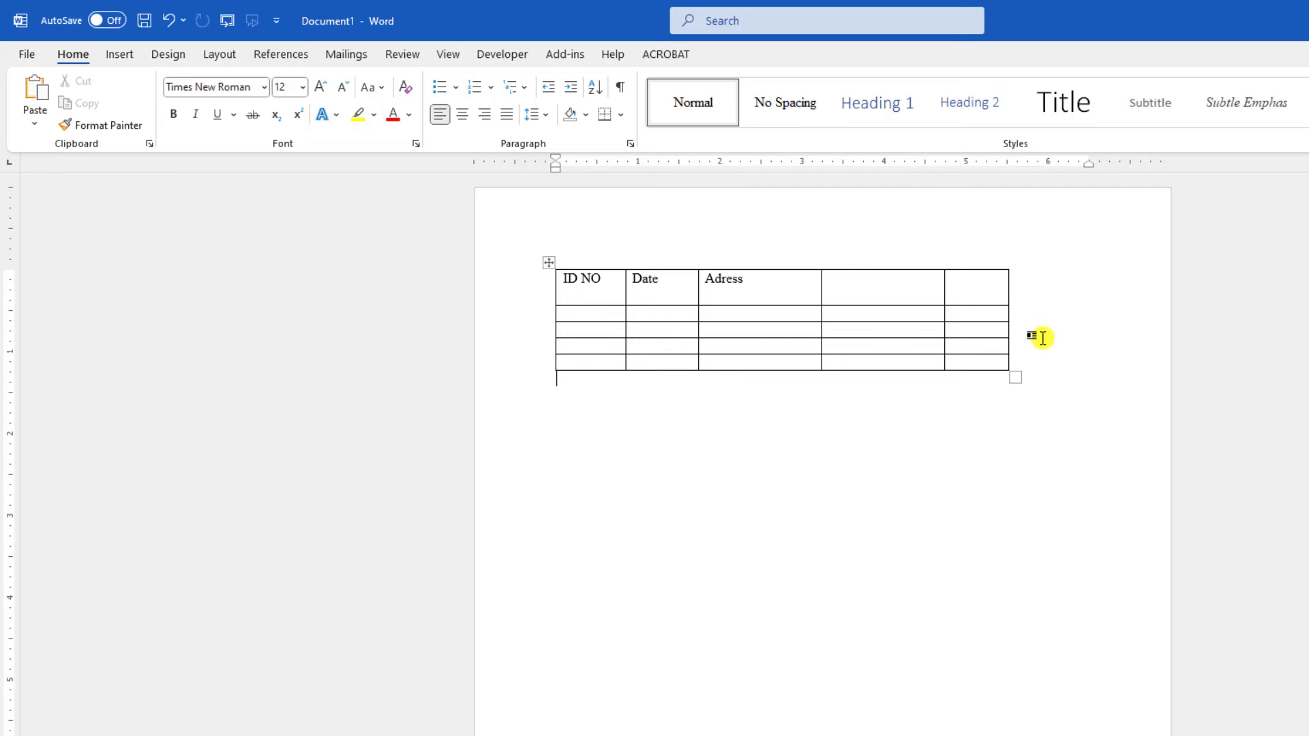
Add a new row at the end of the table, and insert another row below it.
click(1018, 360)
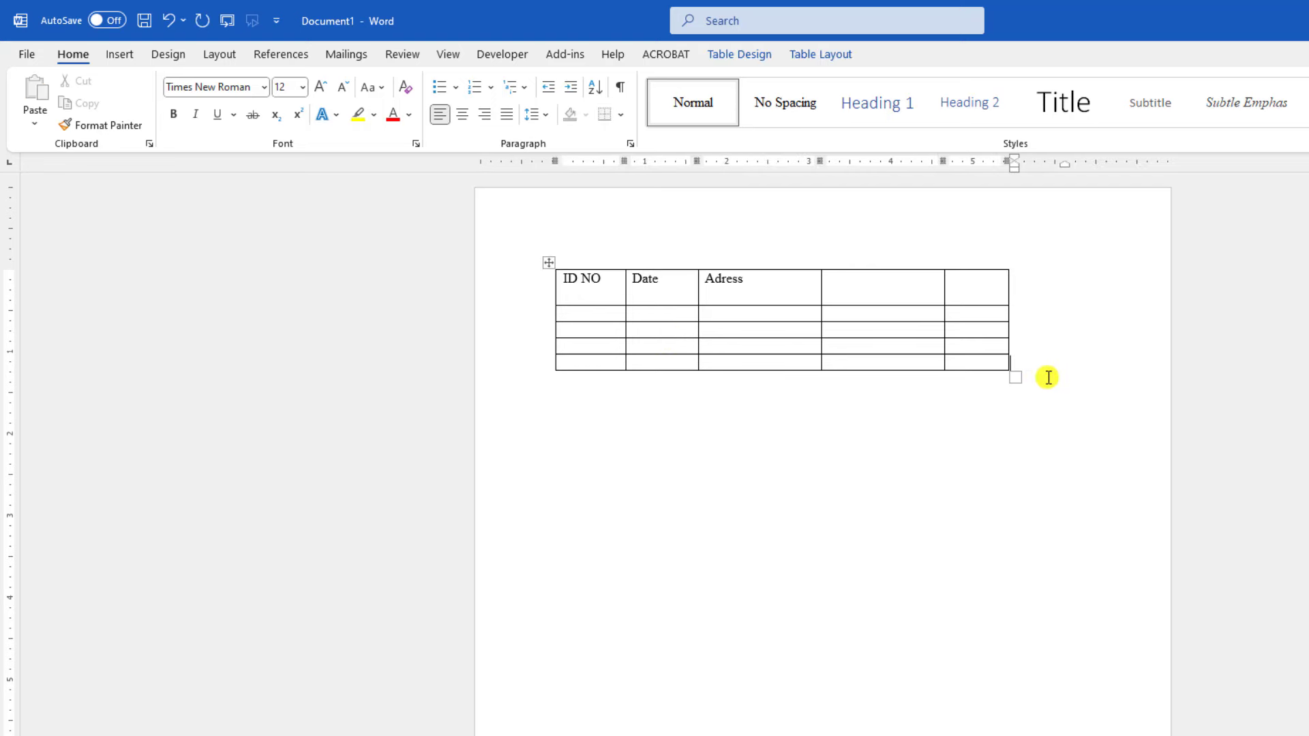
key(Return)
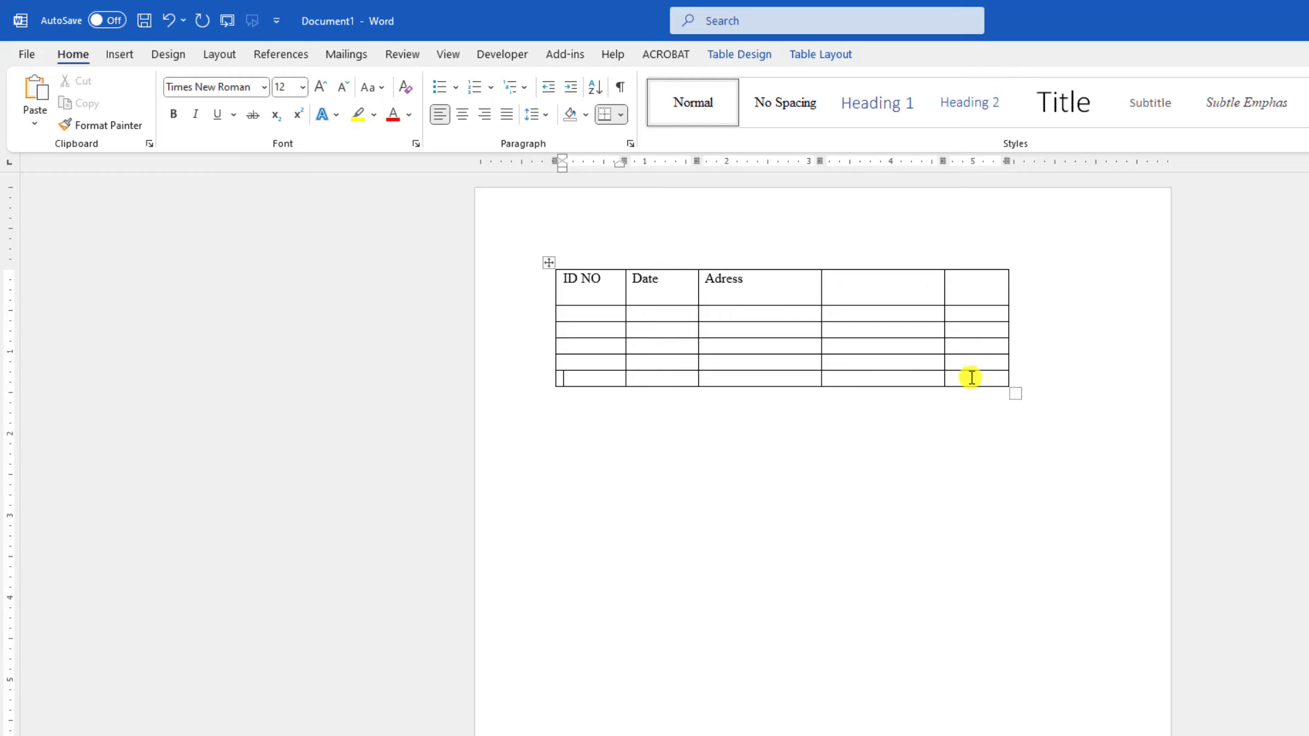
right_click(578, 376)
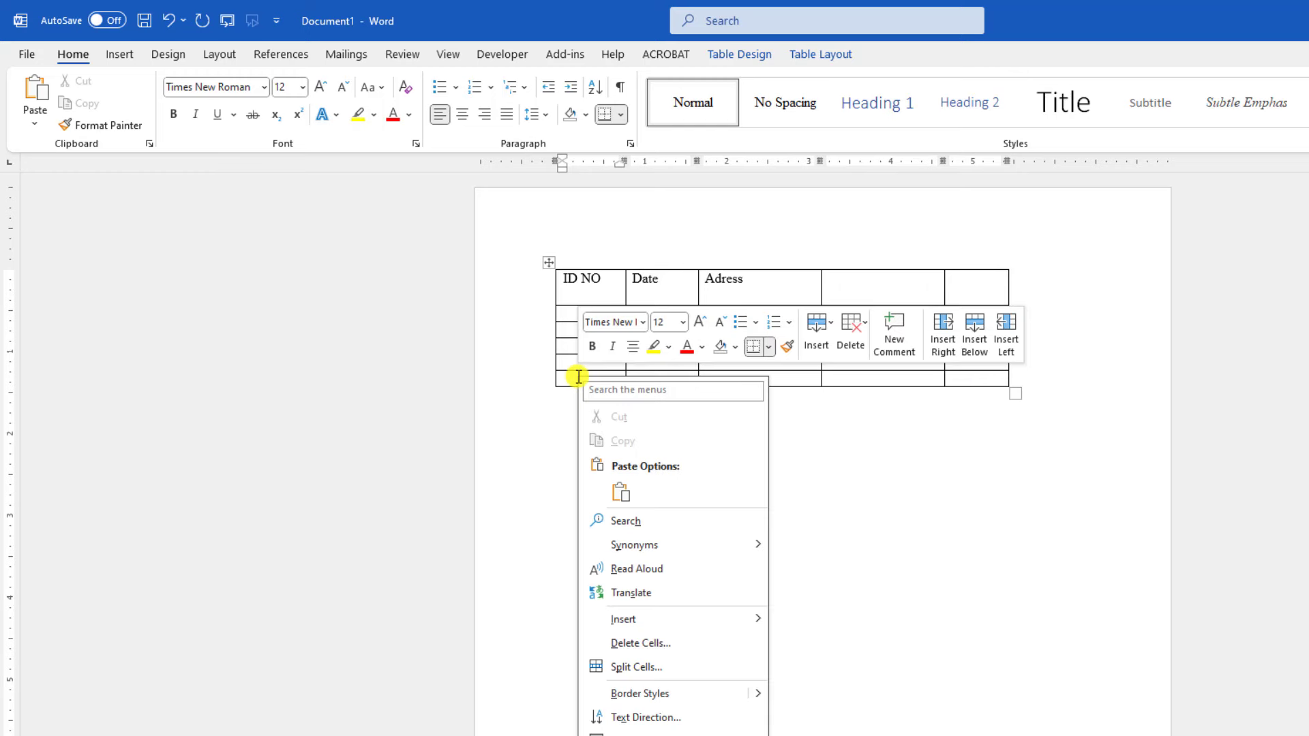
mouse_move(690, 626)
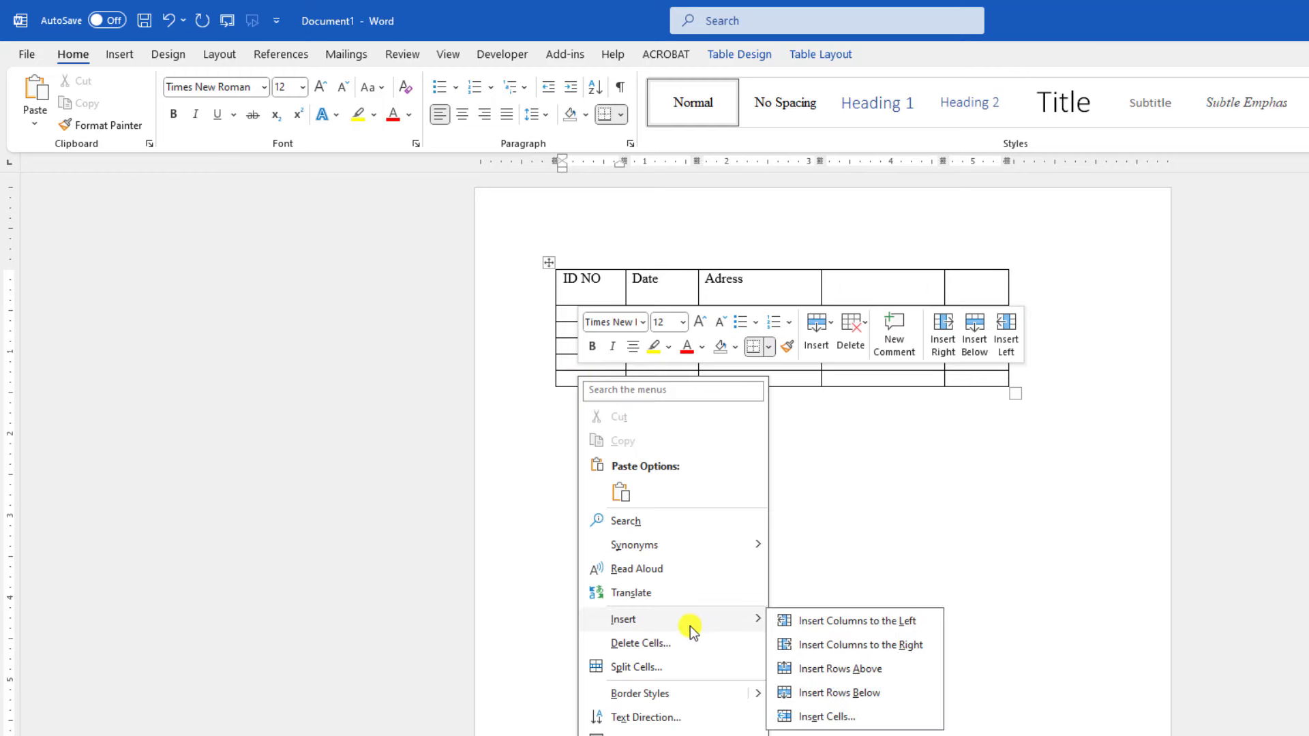
click(853, 697)
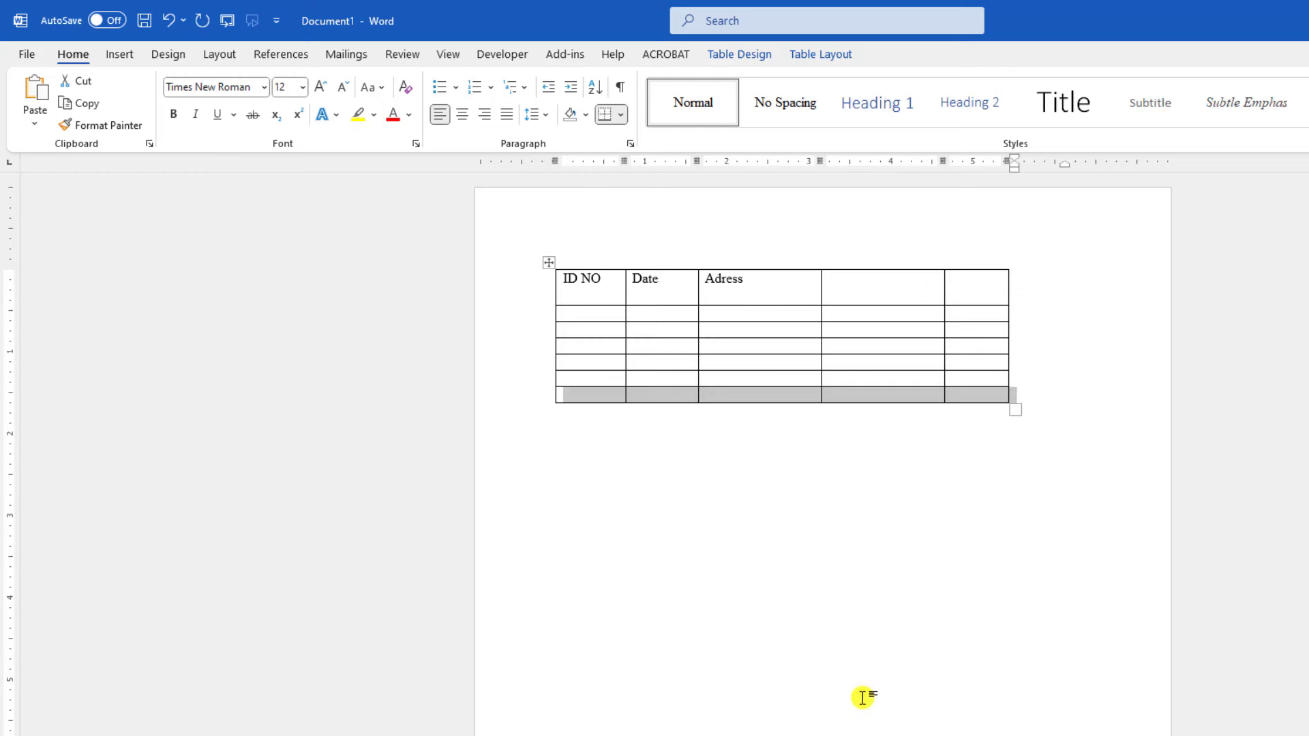
click(634, 473)
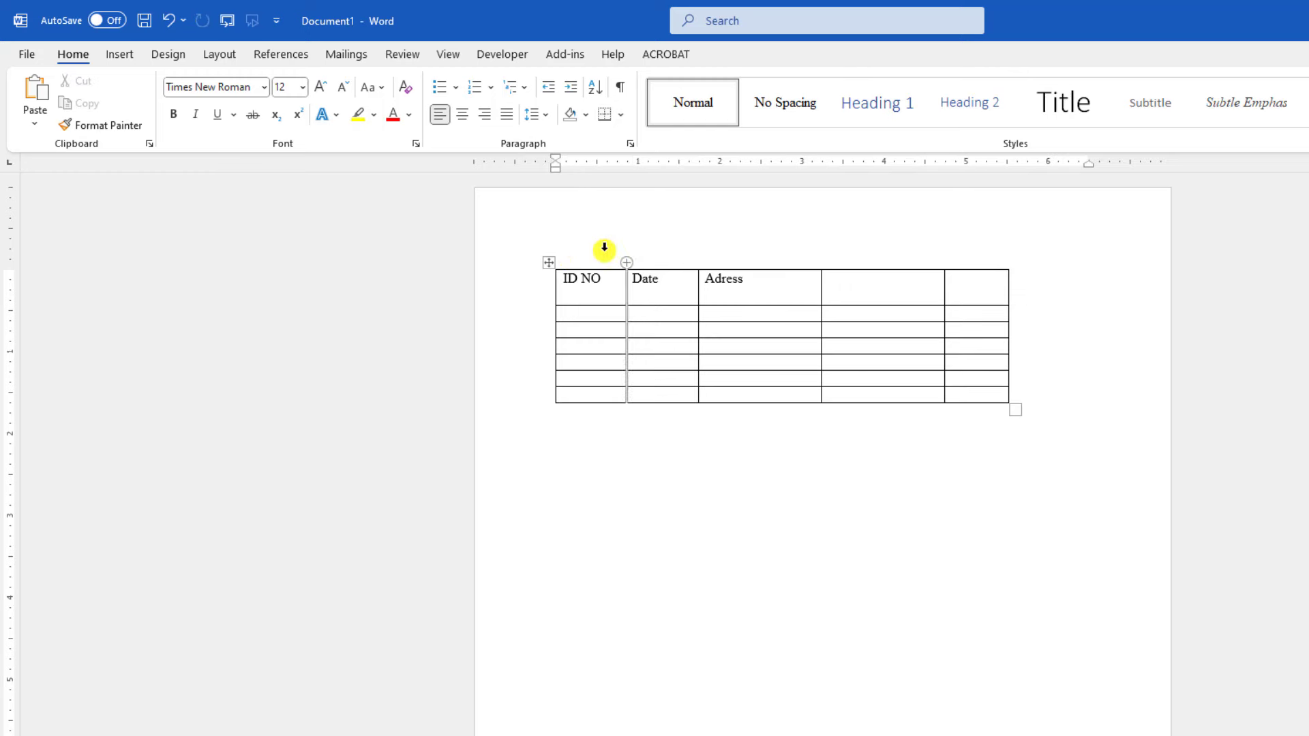
Add the title line "Name The Table" above the table, and remove it again.
click(567, 257)
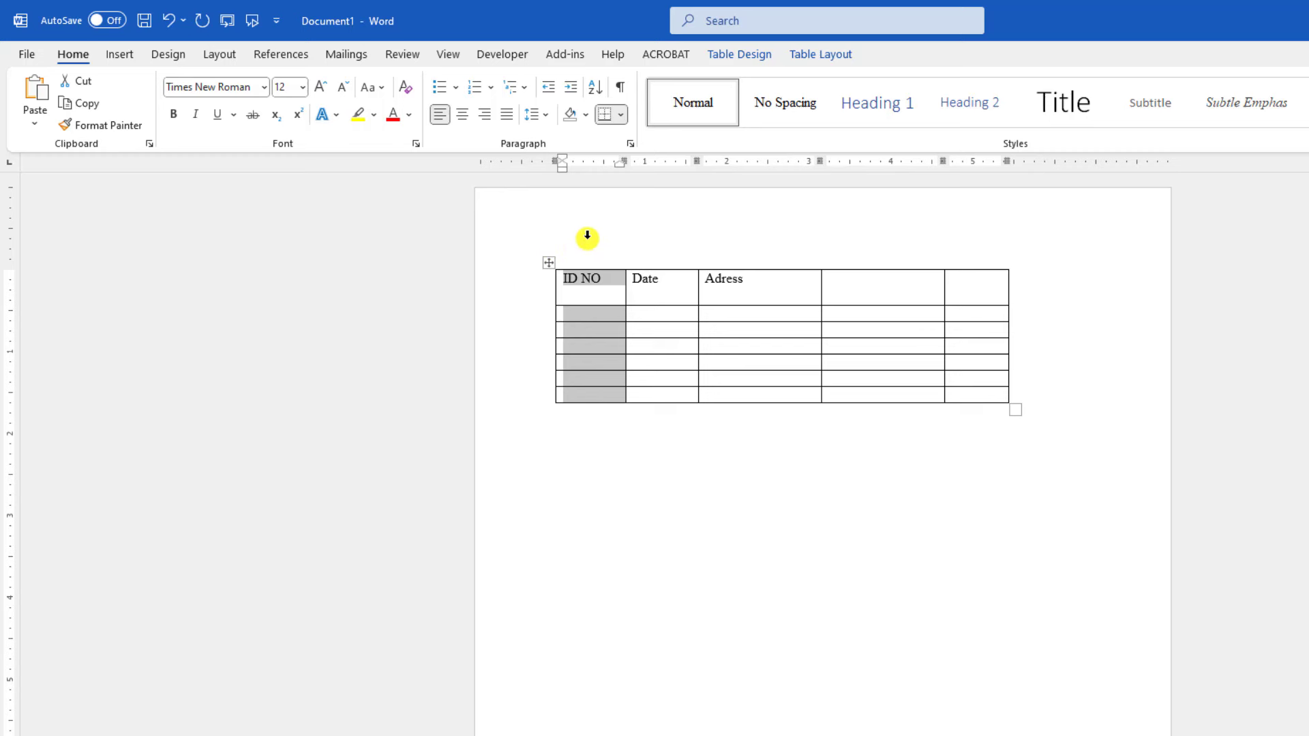
click(580, 282)
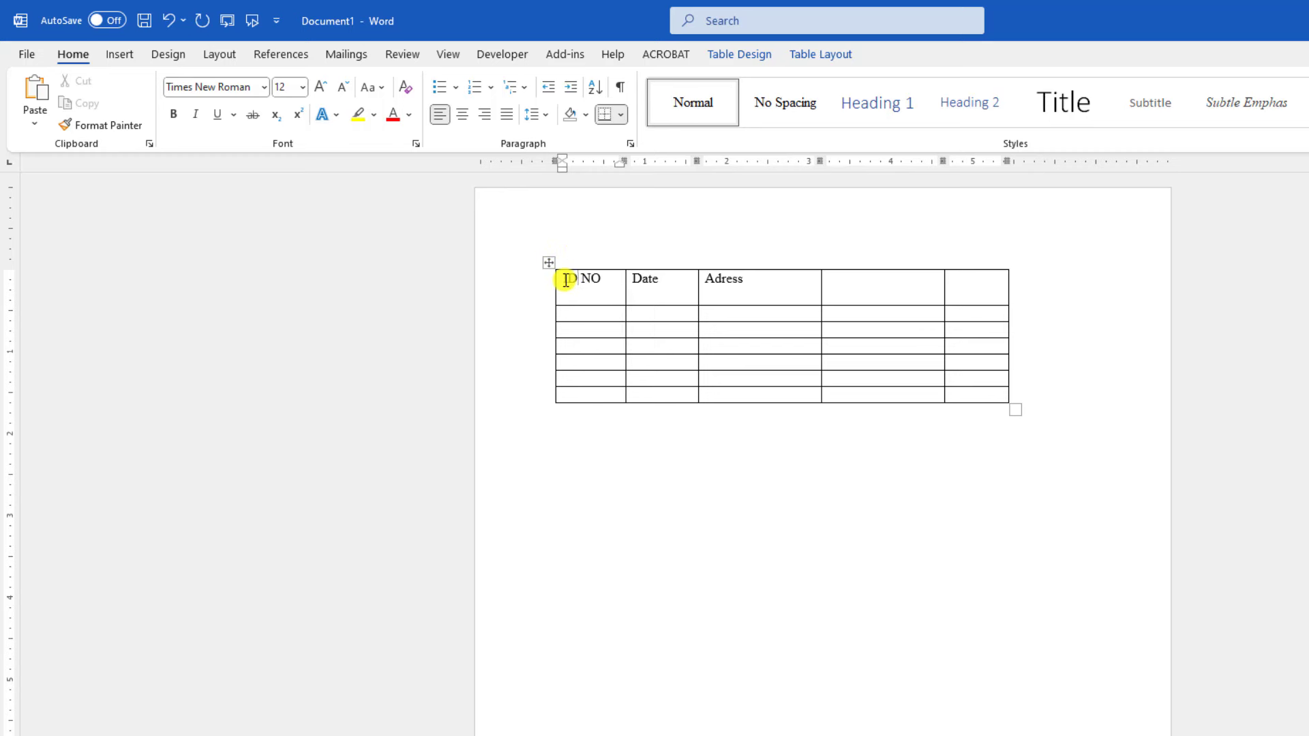
key(Return)
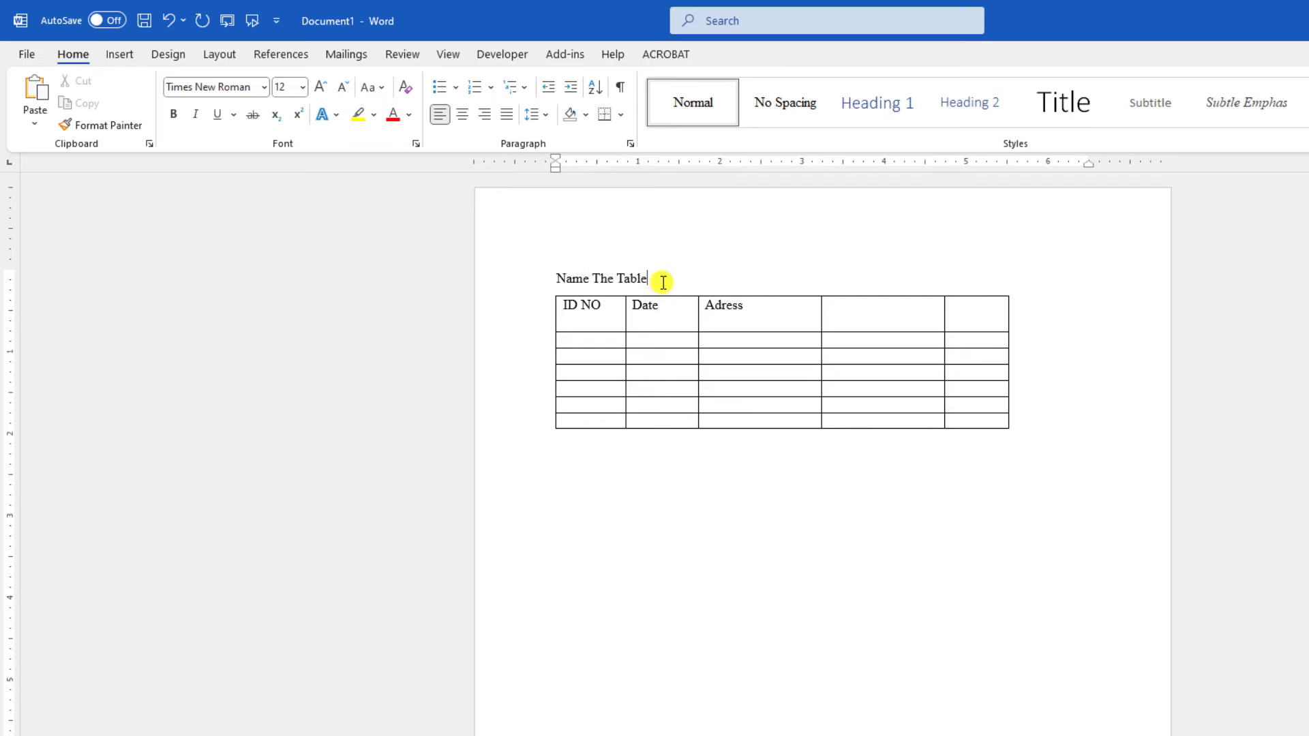
click(538, 280)
key(Delete)
key(Delete)
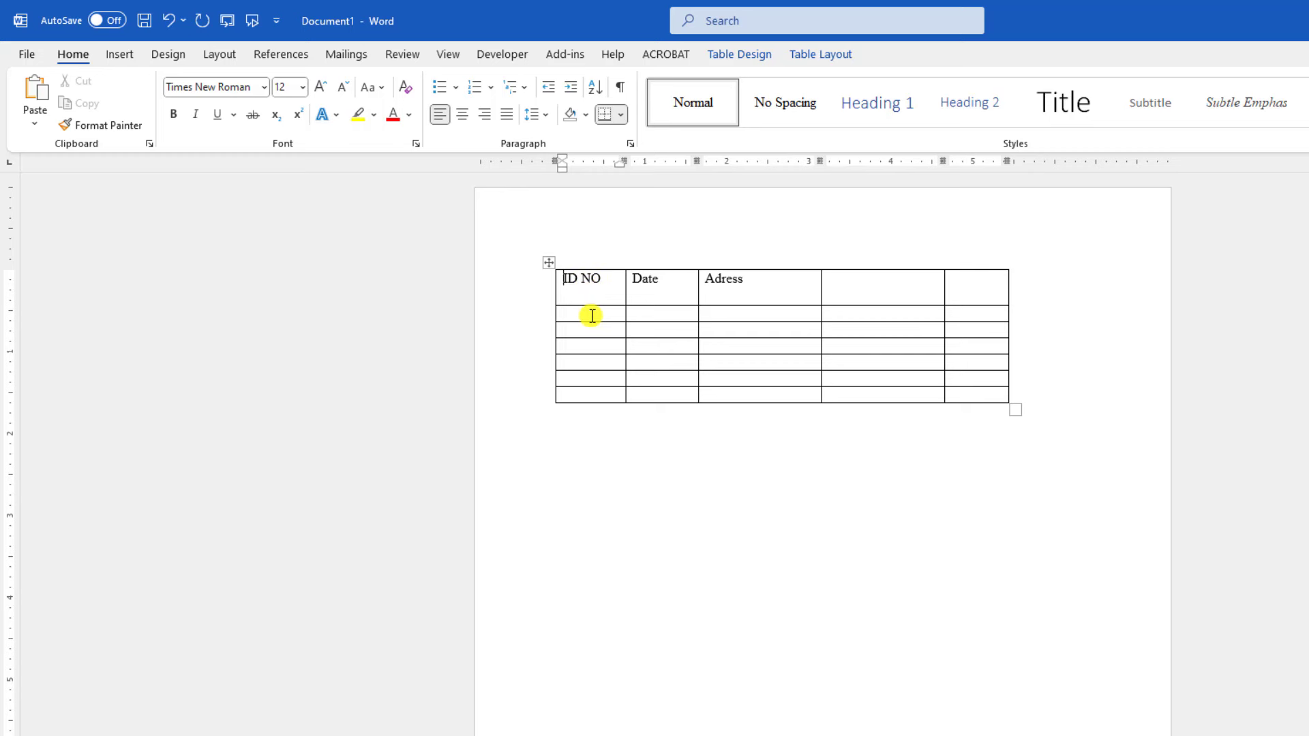
Fill the ID NO column with 202, 211 and 200 in the third, fourth and fifth rows.
click(591, 351)
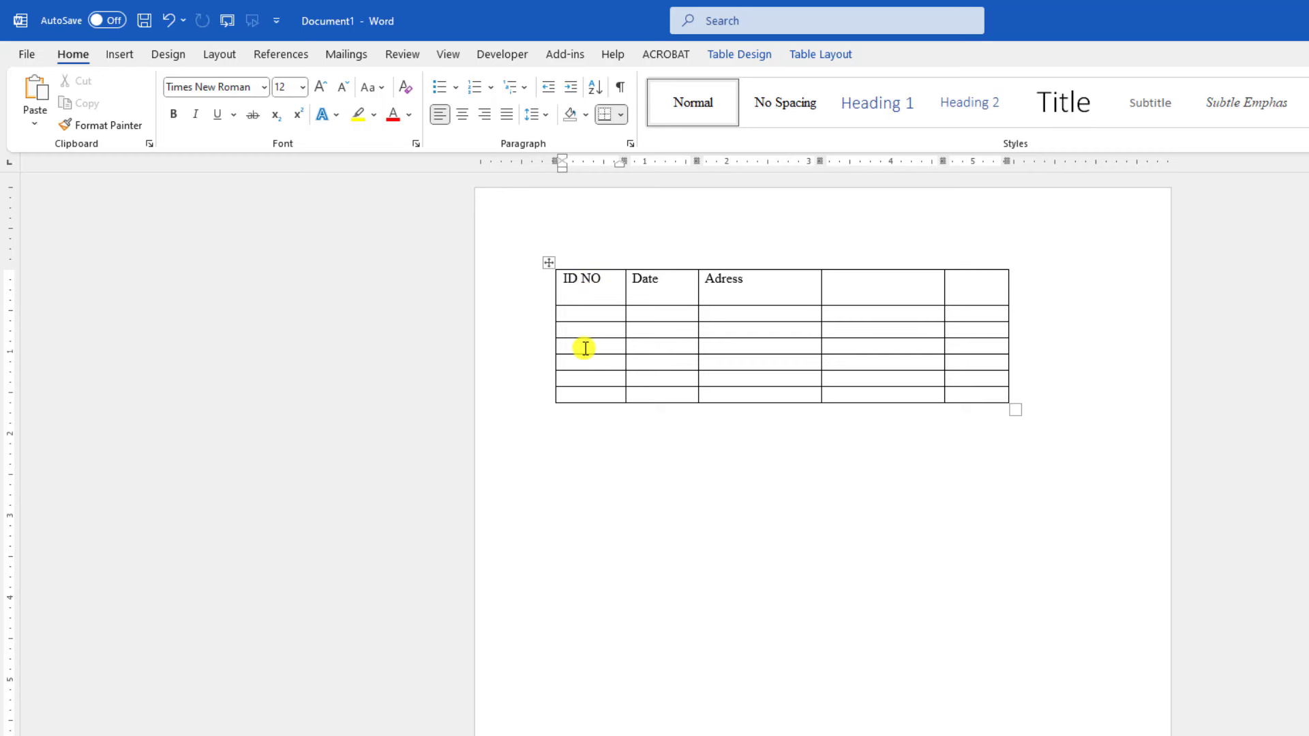
text(211)
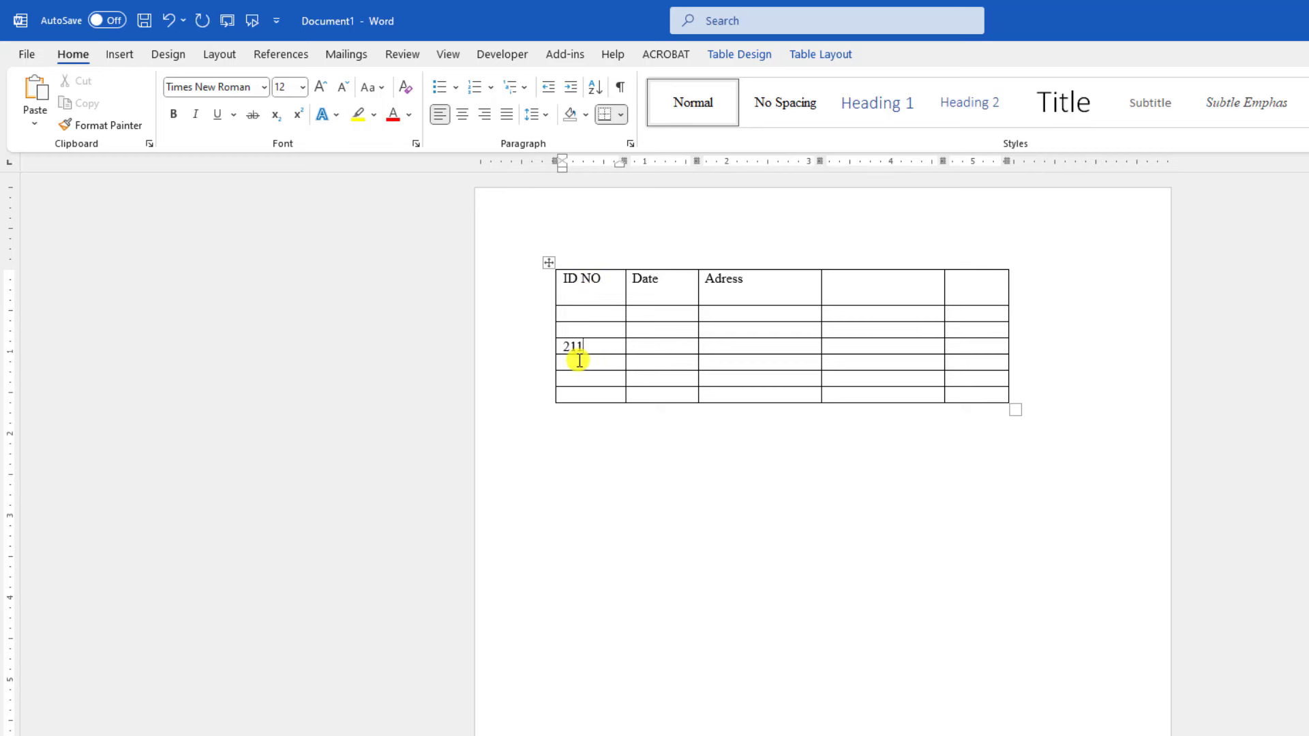
text(200)
click(587, 325)
text(202)
click(598, 414)
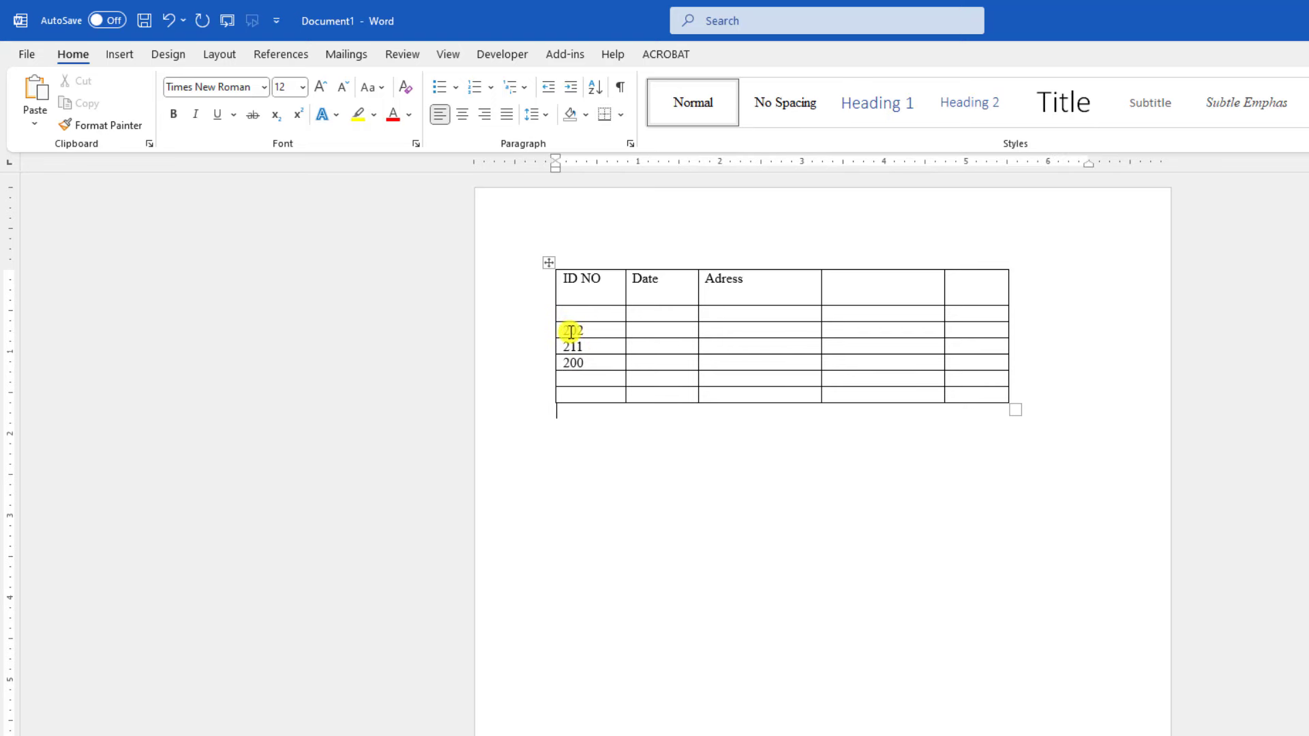
Shift the whole 211 row up and down through the table, placing it as the second-to-last row.
drag(996, 345, 579, 346)
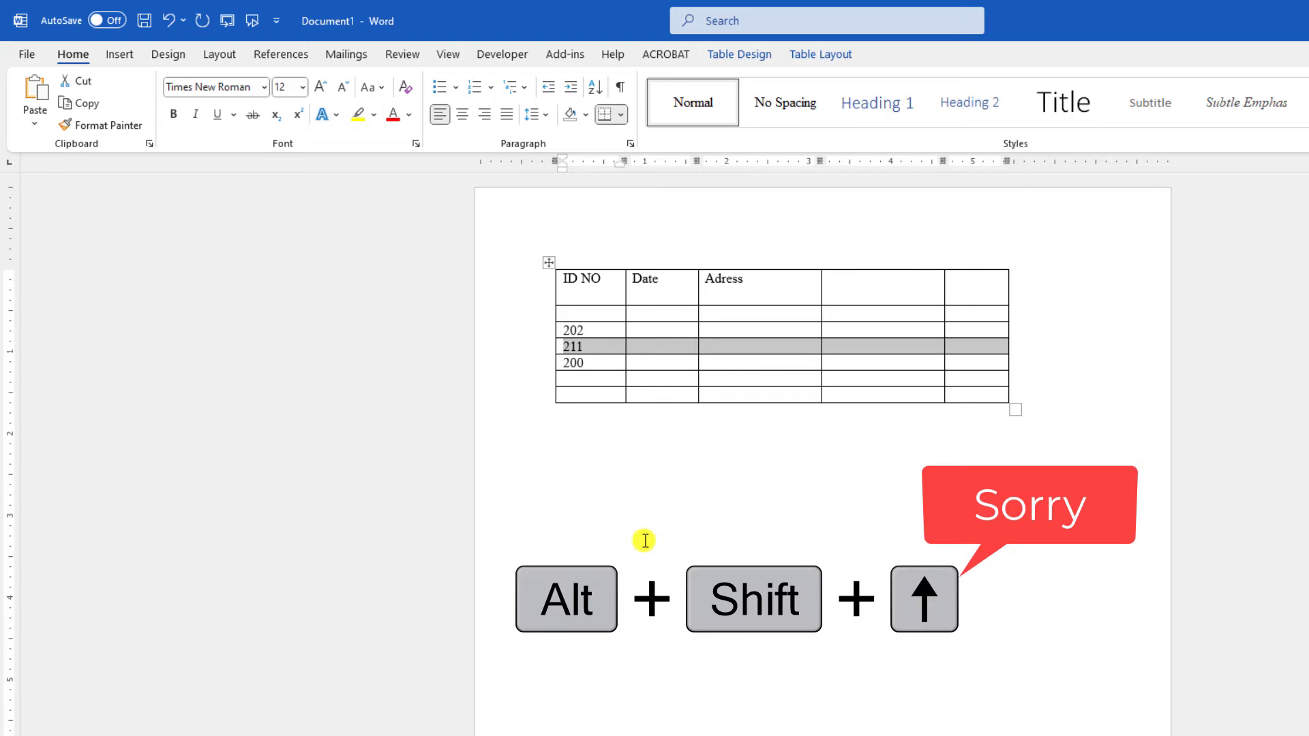
key(alt+shift+Up)
key(alt+shift+Up)
key(alt+shift+Down)
key(alt+shift+Down)
key(alt+shift+Down)
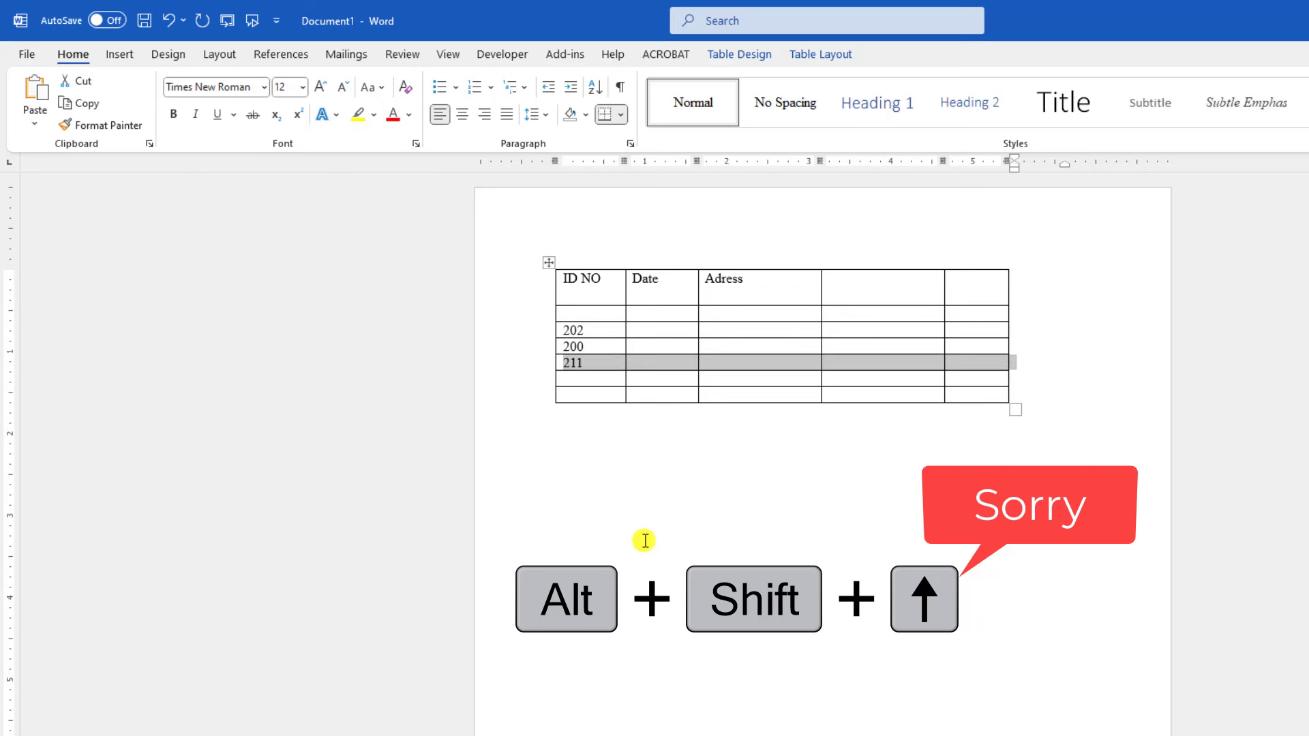
key(alt+shift+Down)
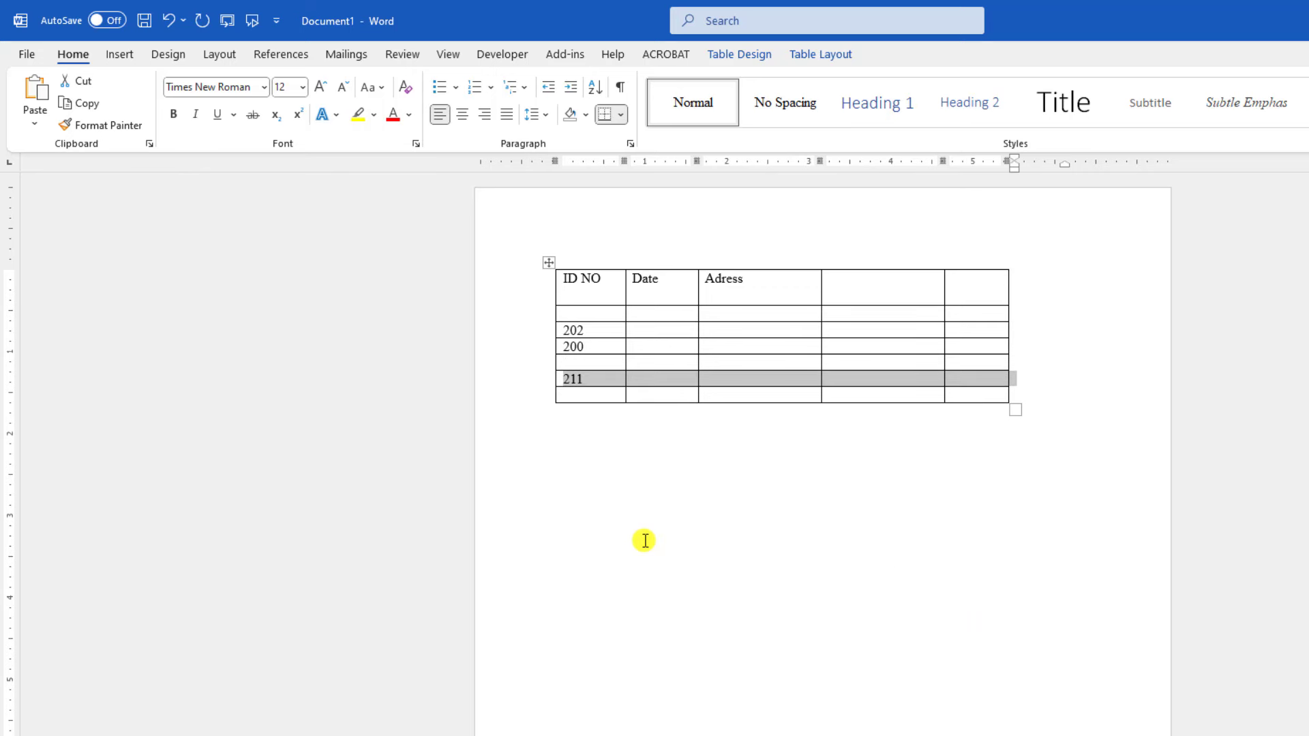
Rotate the ID NO header text so that it reads vertically from bottom to top.
click(651, 310)
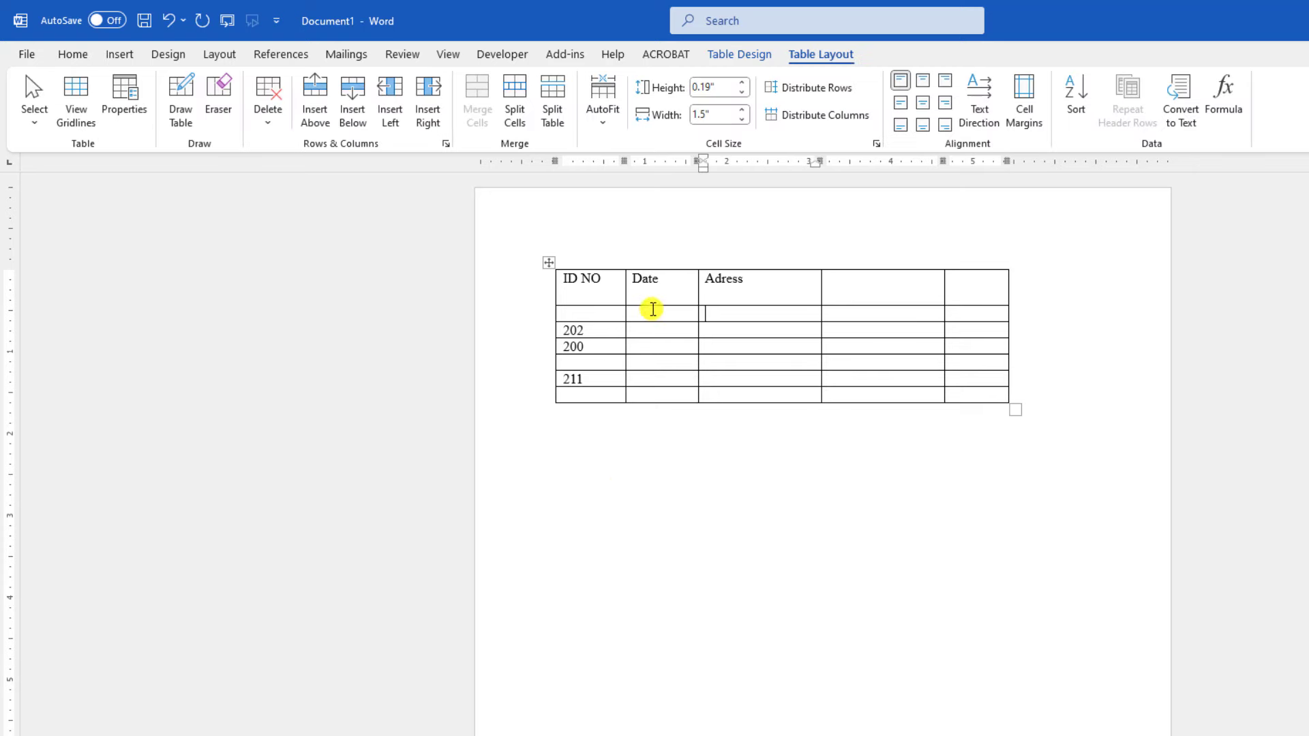
drag(604, 282, 555, 282)
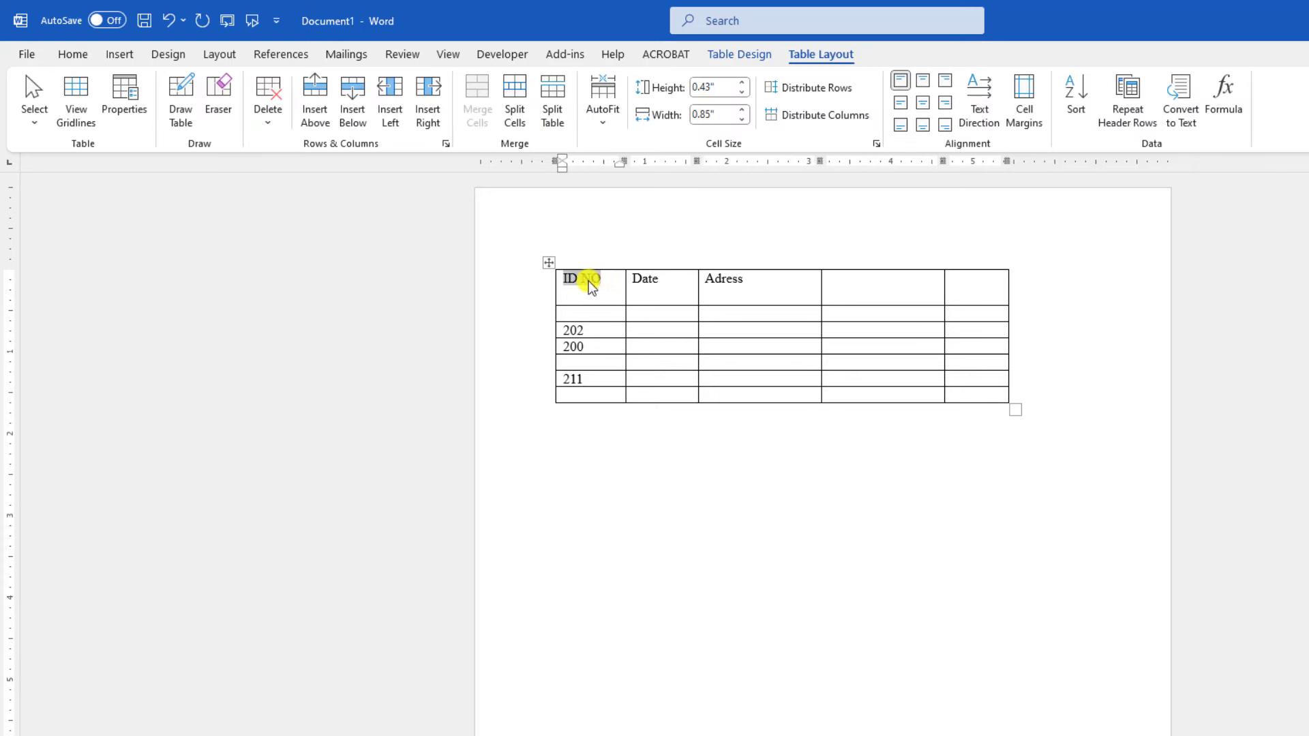
click(986, 109)
click(985, 111)
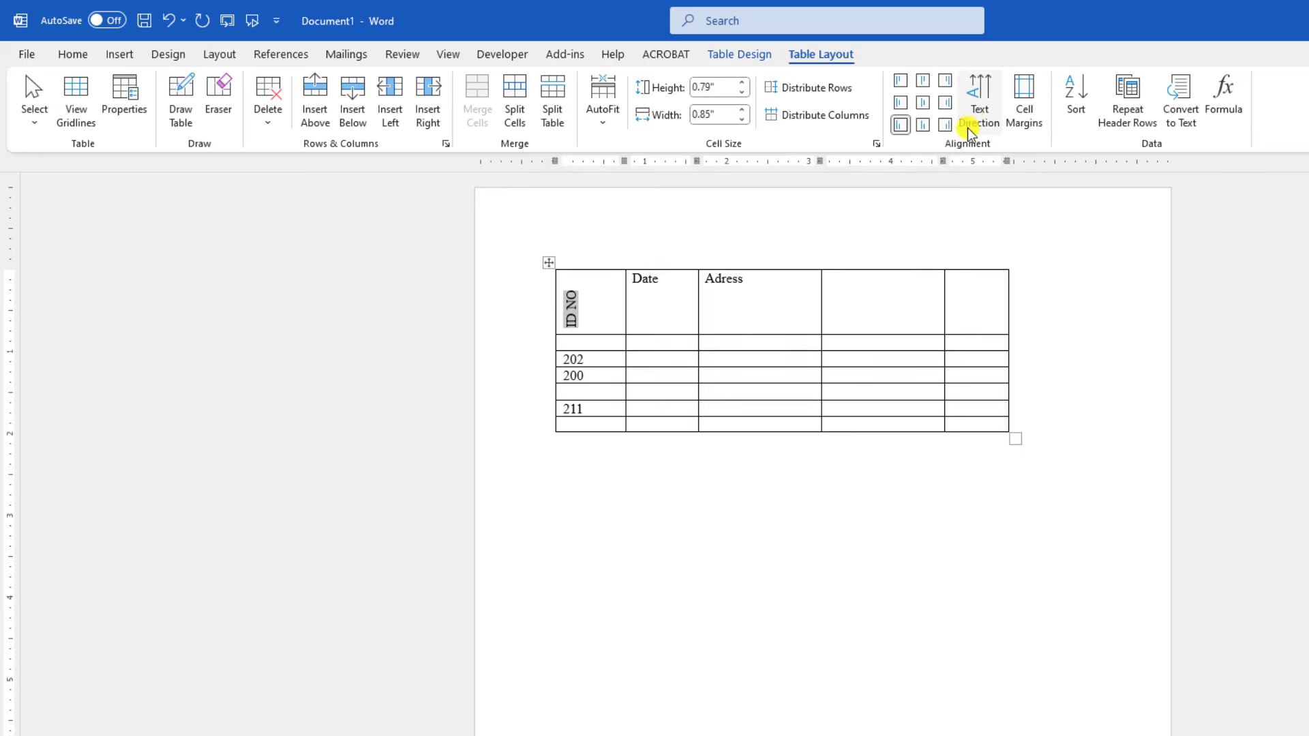
Try different alignments for the rotated ID NO header text, and center it in its cell both ways.
click(591, 313)
drag(583, 329, 573, 286)
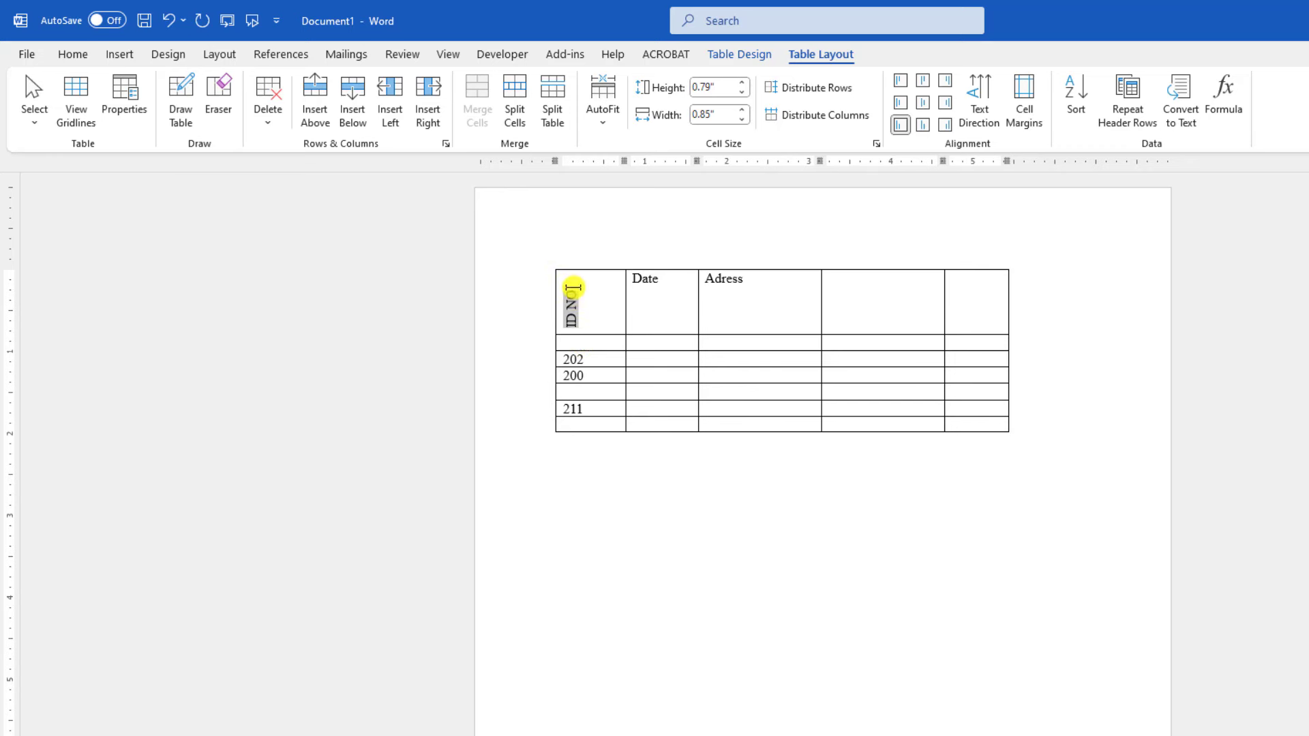
click(923, 102)
click(923, 124)
click(901, 103)
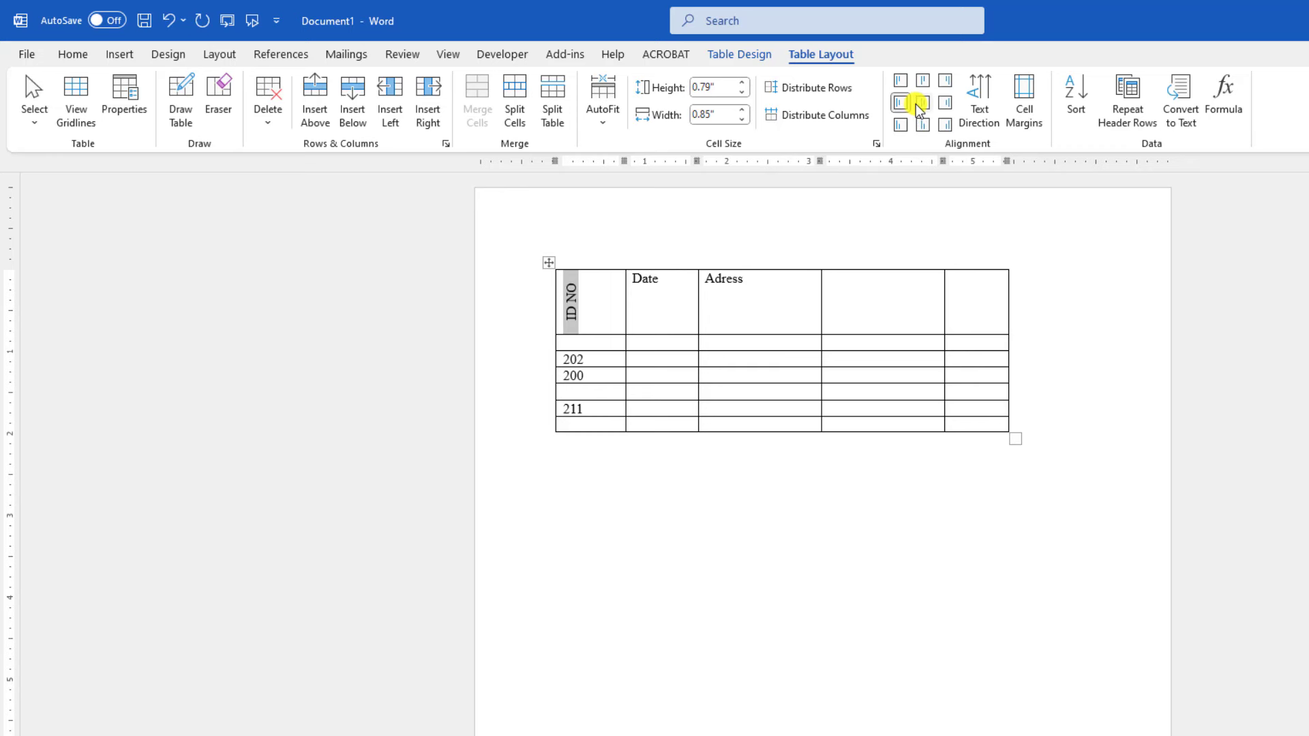
click(920, 105)
click(564, 354)
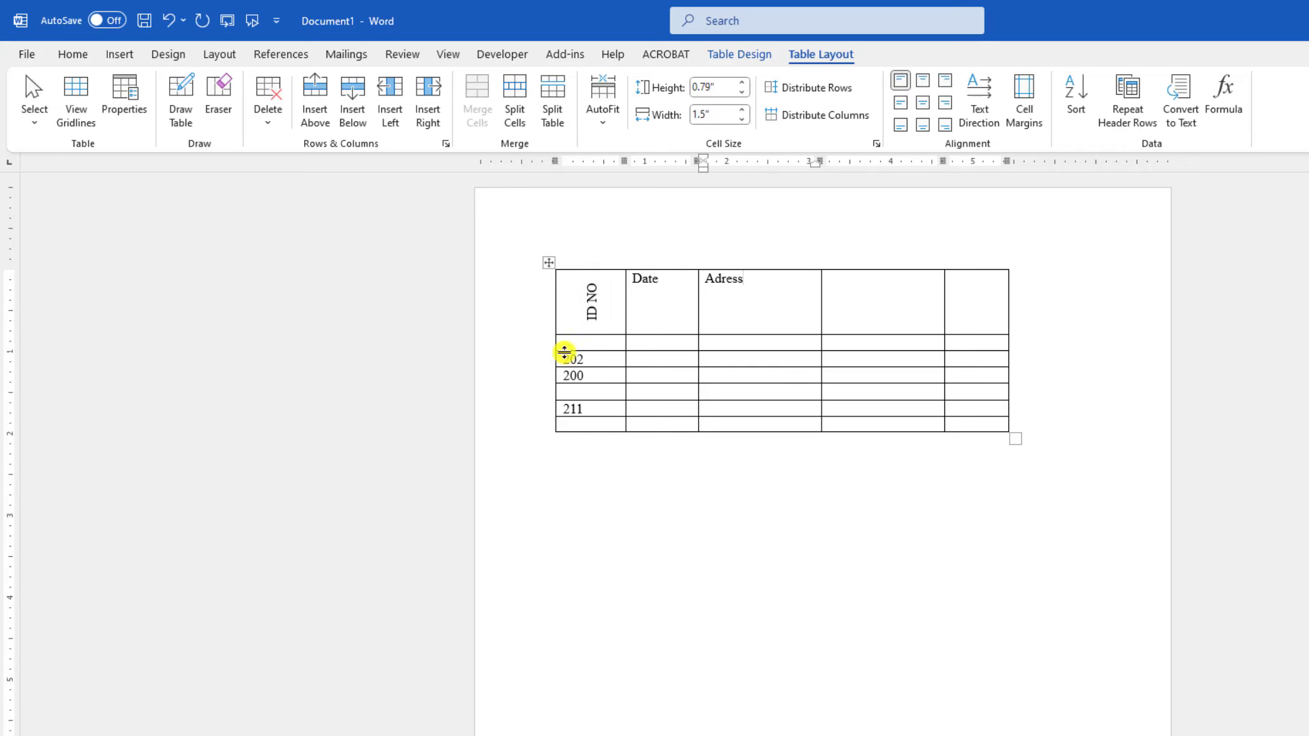
Set the height of all rows below the header row to 0.5 inches.
drag(599, 339, 972, 421)
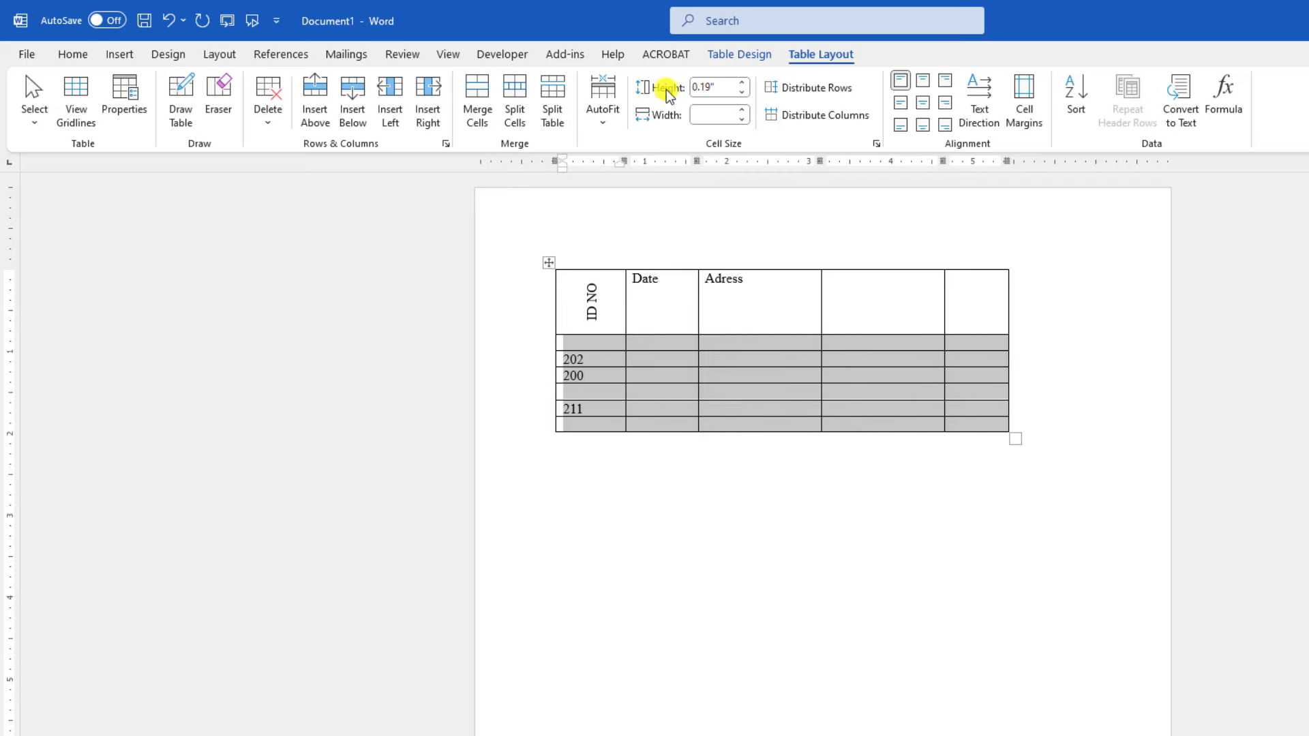
click(742, 83)
click(742, 83)
click(742, 83)
click(742, 82)
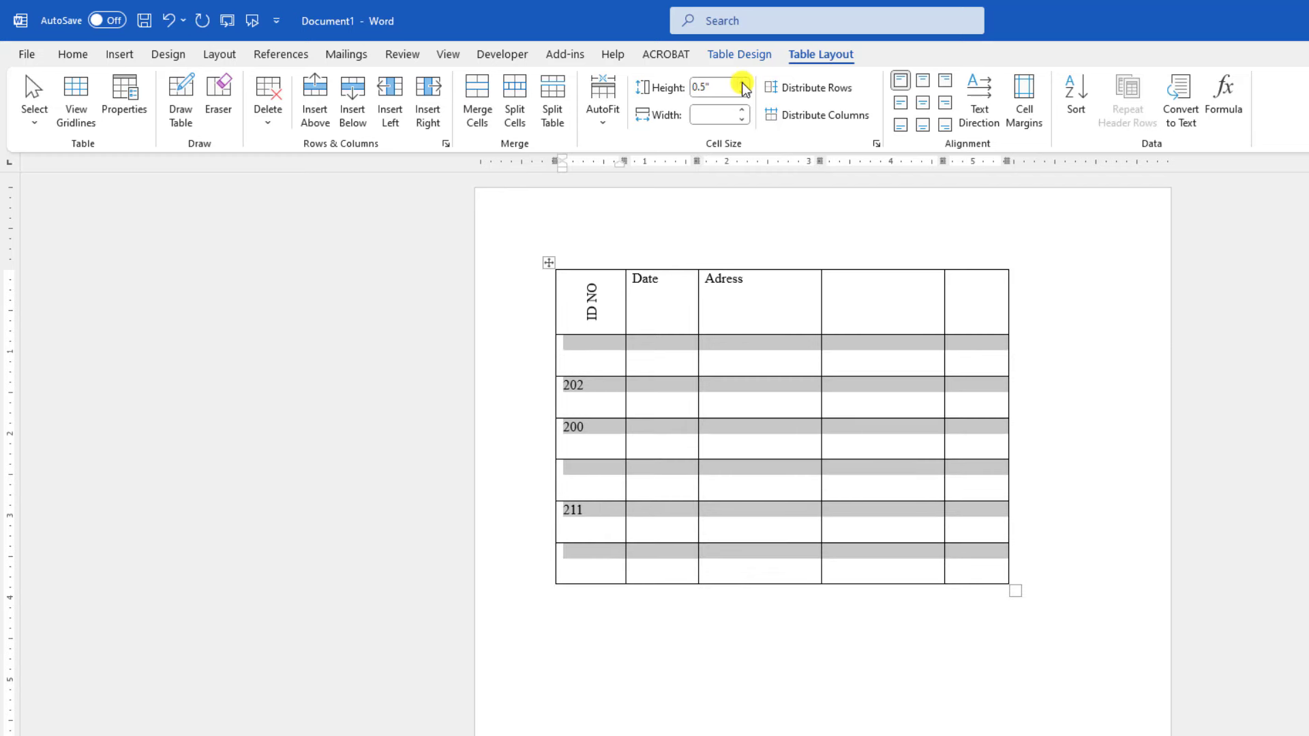
click(793, 396)
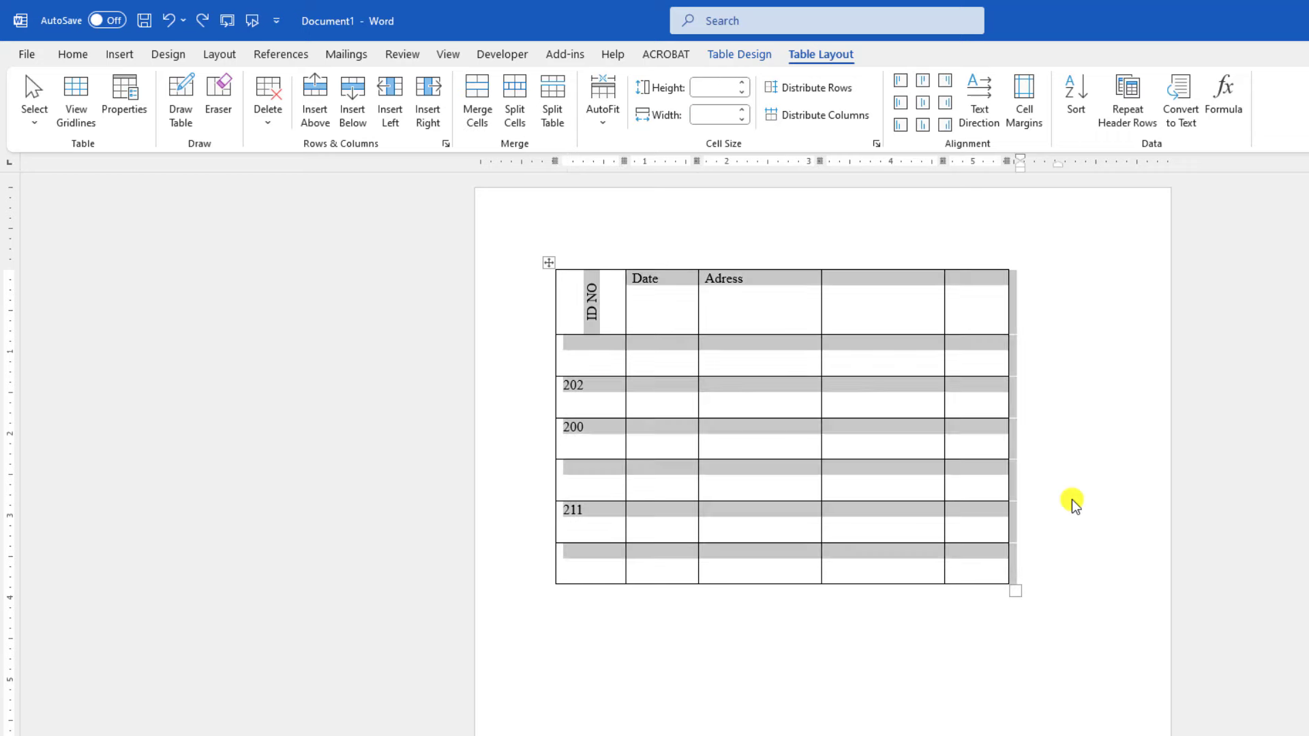
click(1071, 498)
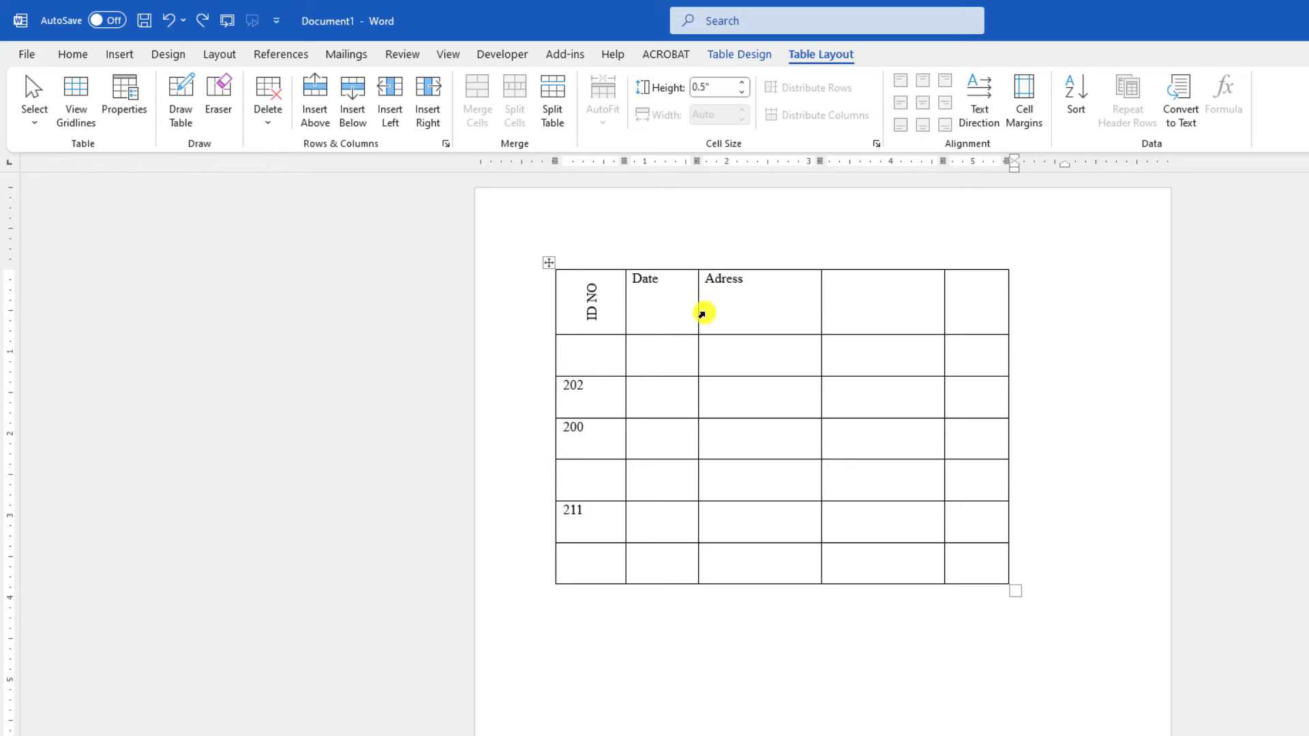
Set the border width of the whole table to 3 pt through the table properties' borders and shading settings.
click(549, 260)
right_click(549, 260)
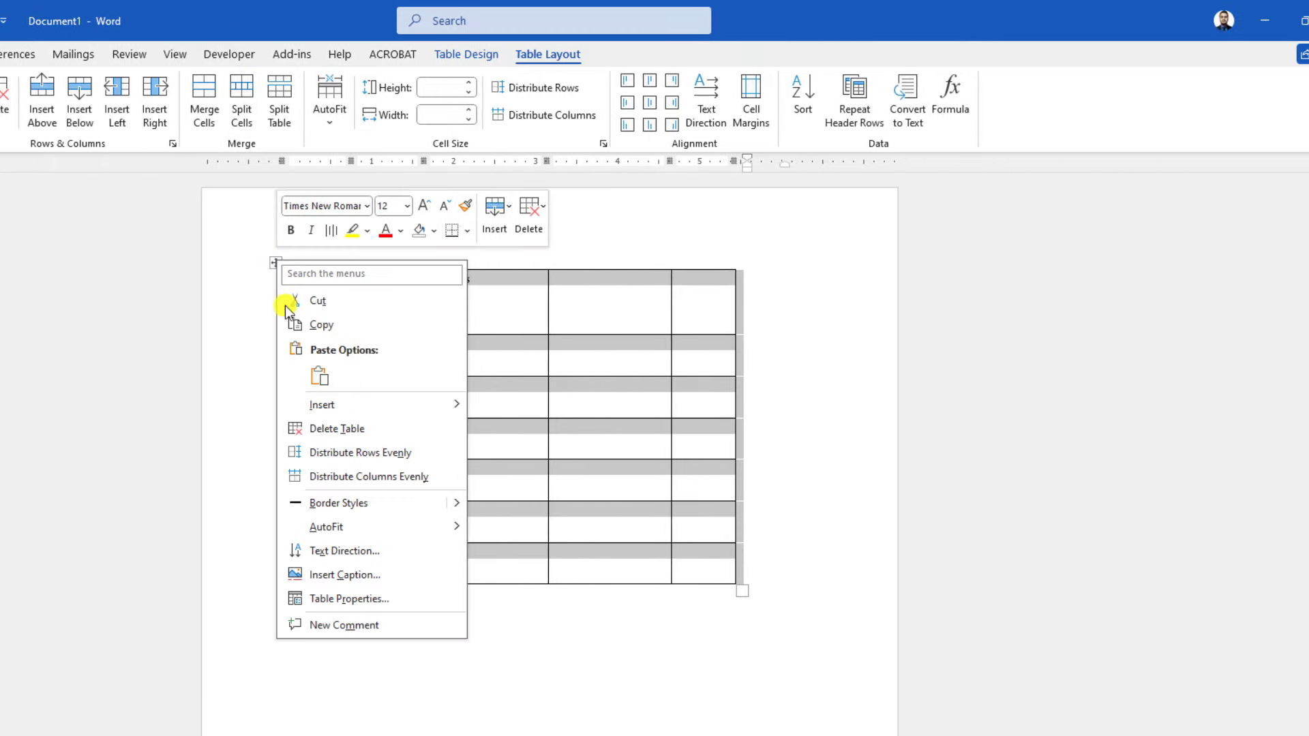
click(346, 598)
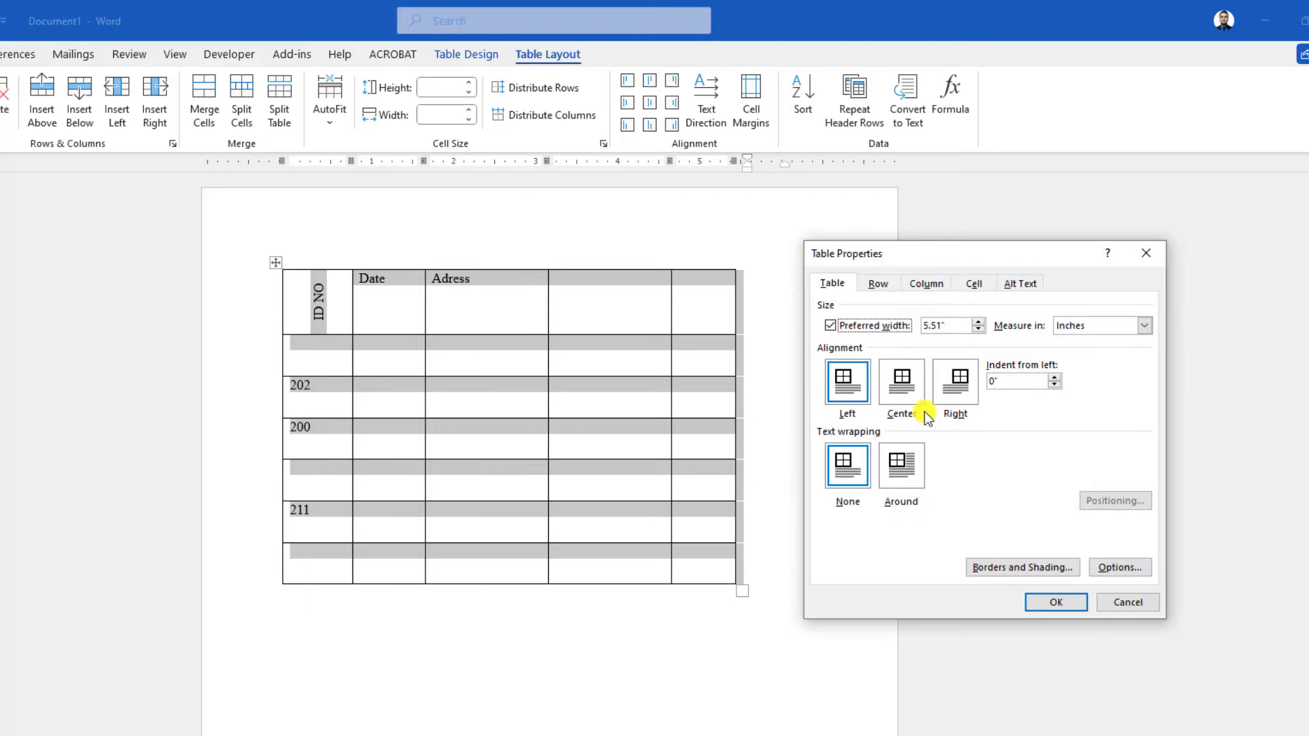
click(1010, 570)
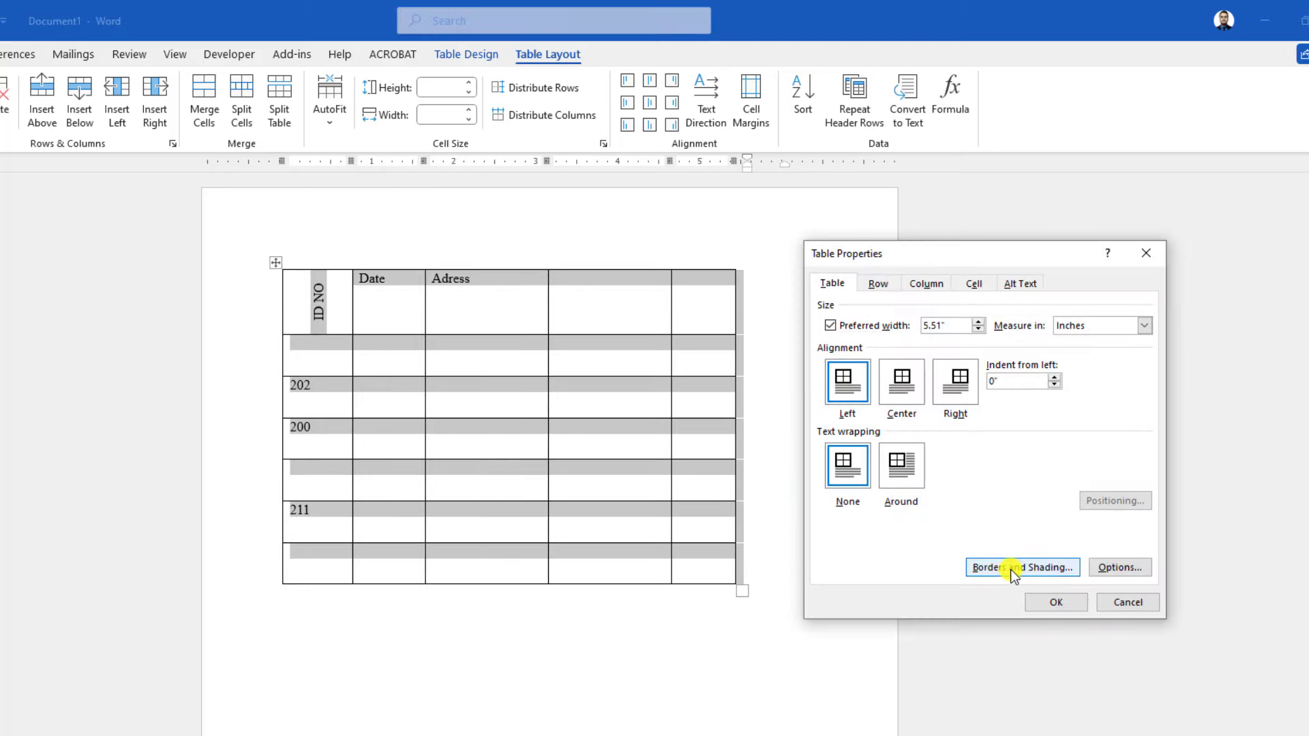
click(993, 511)
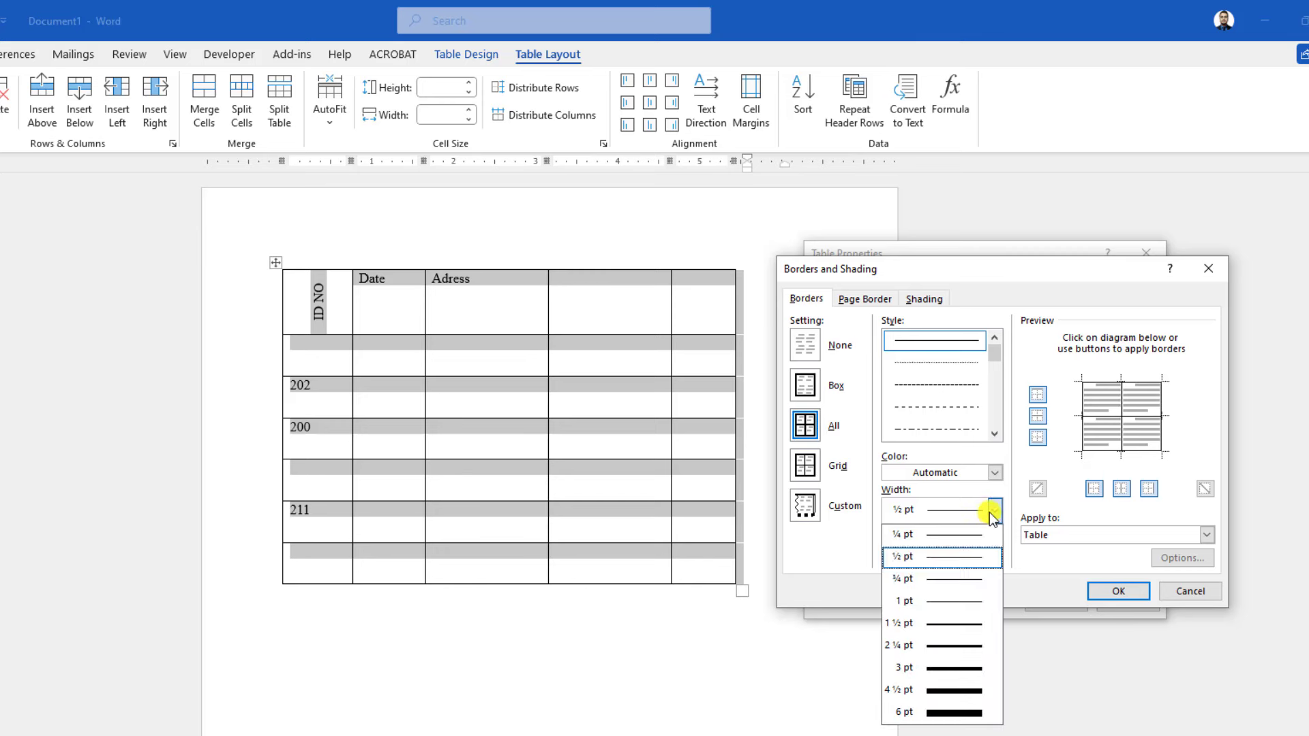
click(951, 671)
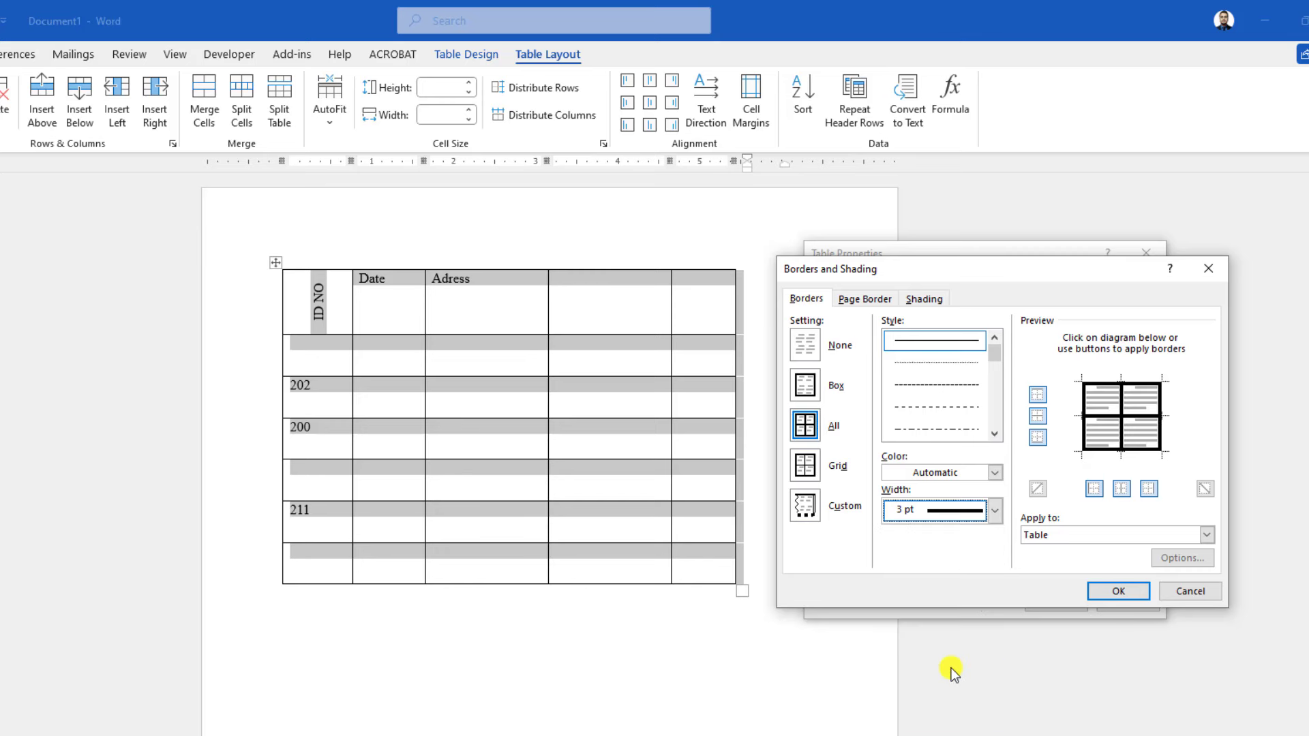
click(1115, 592)
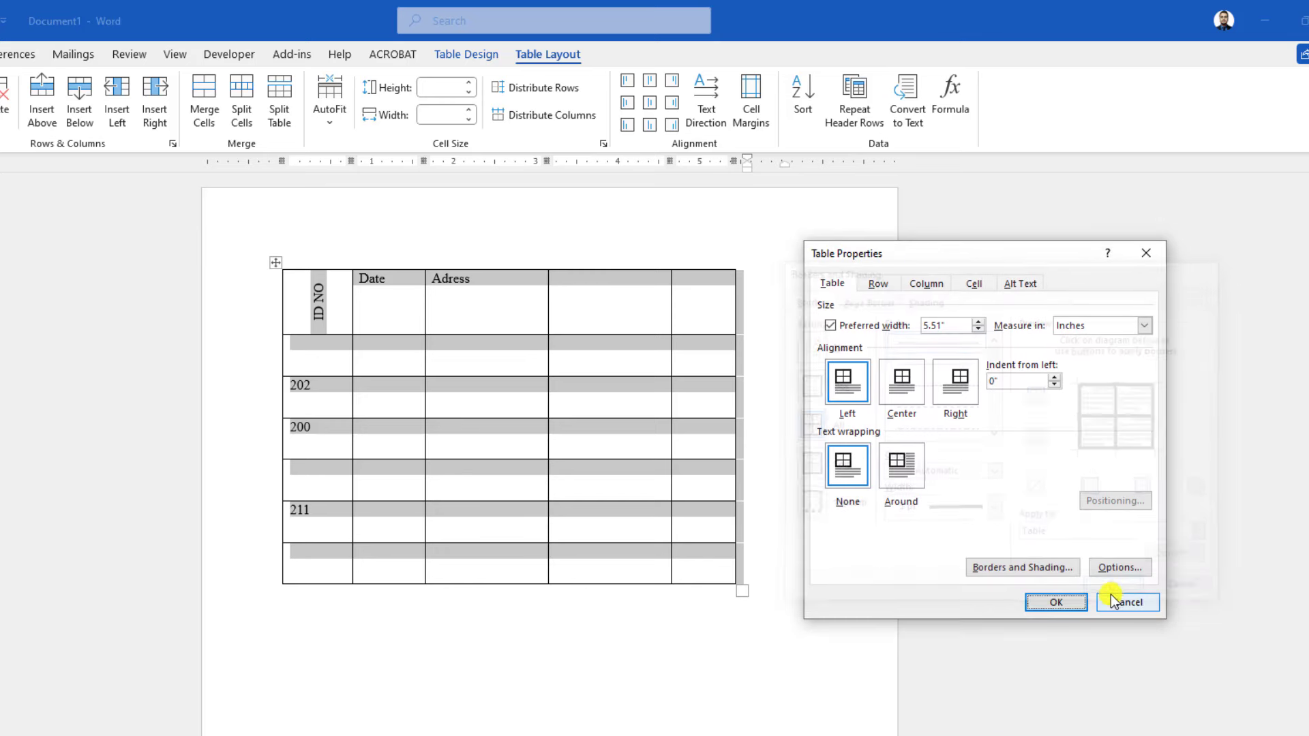
click(1086, 610)
click(815, 487)
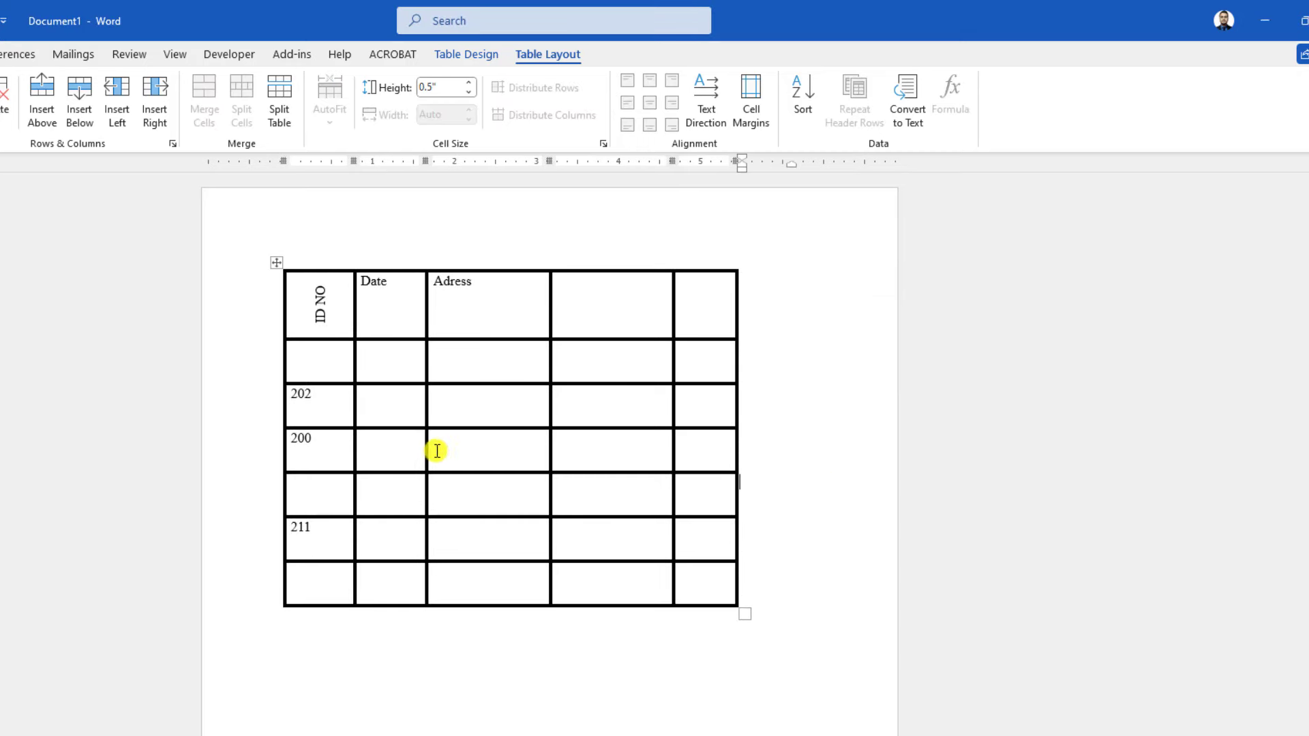